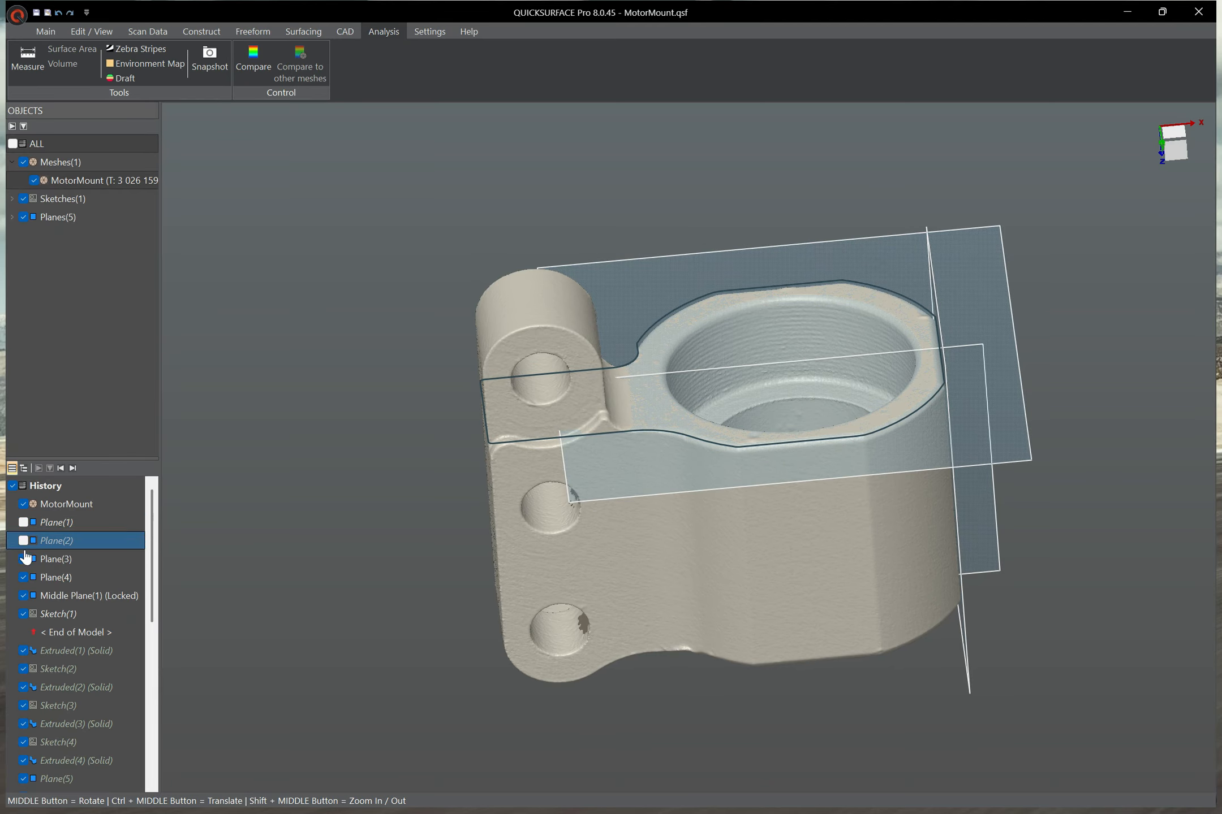
Step: Hide Plane(3), Plane(4) and the locked middle plane, and open Sketch(1) to review its outline around the scanned mount before closing it
click(23, 576)
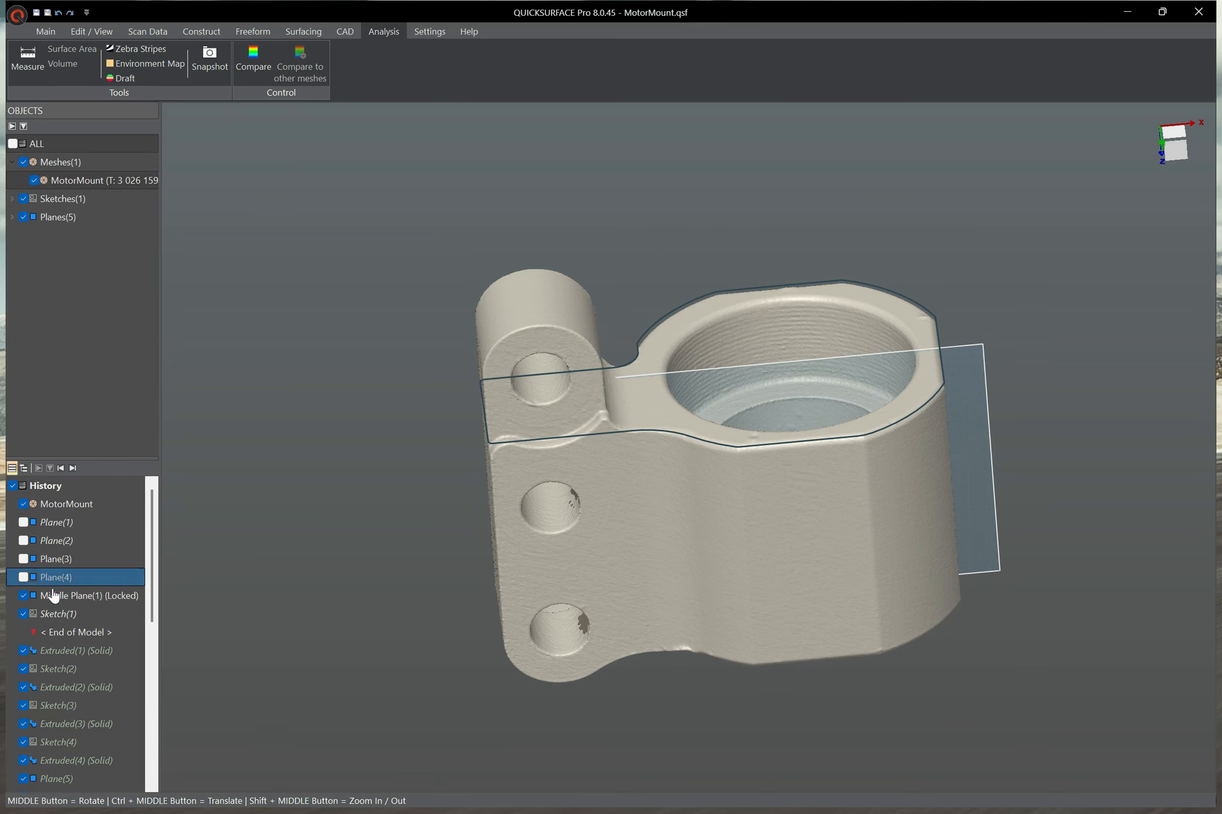
click(23, 595)
mouse_move(783, 257)
middle_down()
mouse_move(797, 504)
mouse_move(900, 535)
mouse_move(880, 499)
mouse_move(809, 519)
middle_up()
double_click(801, 518)
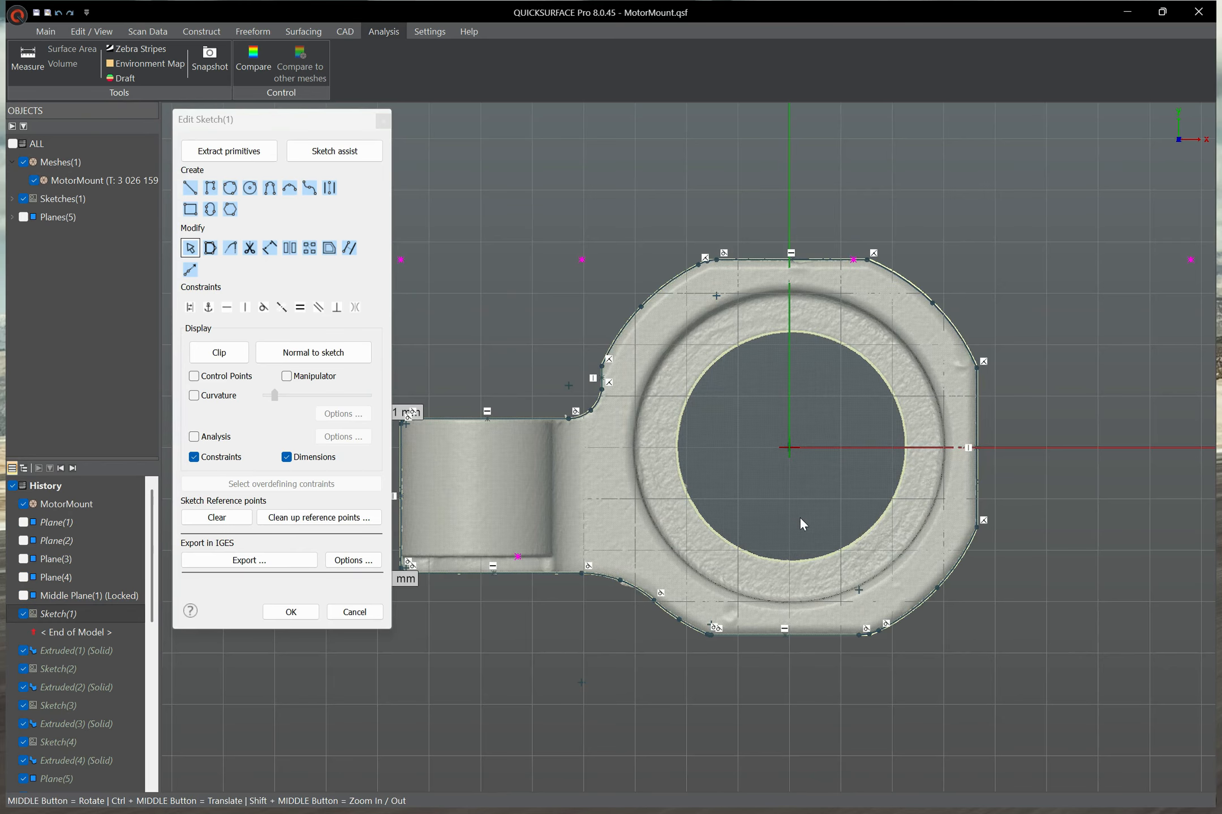
scroll(678, 459, up, 2)
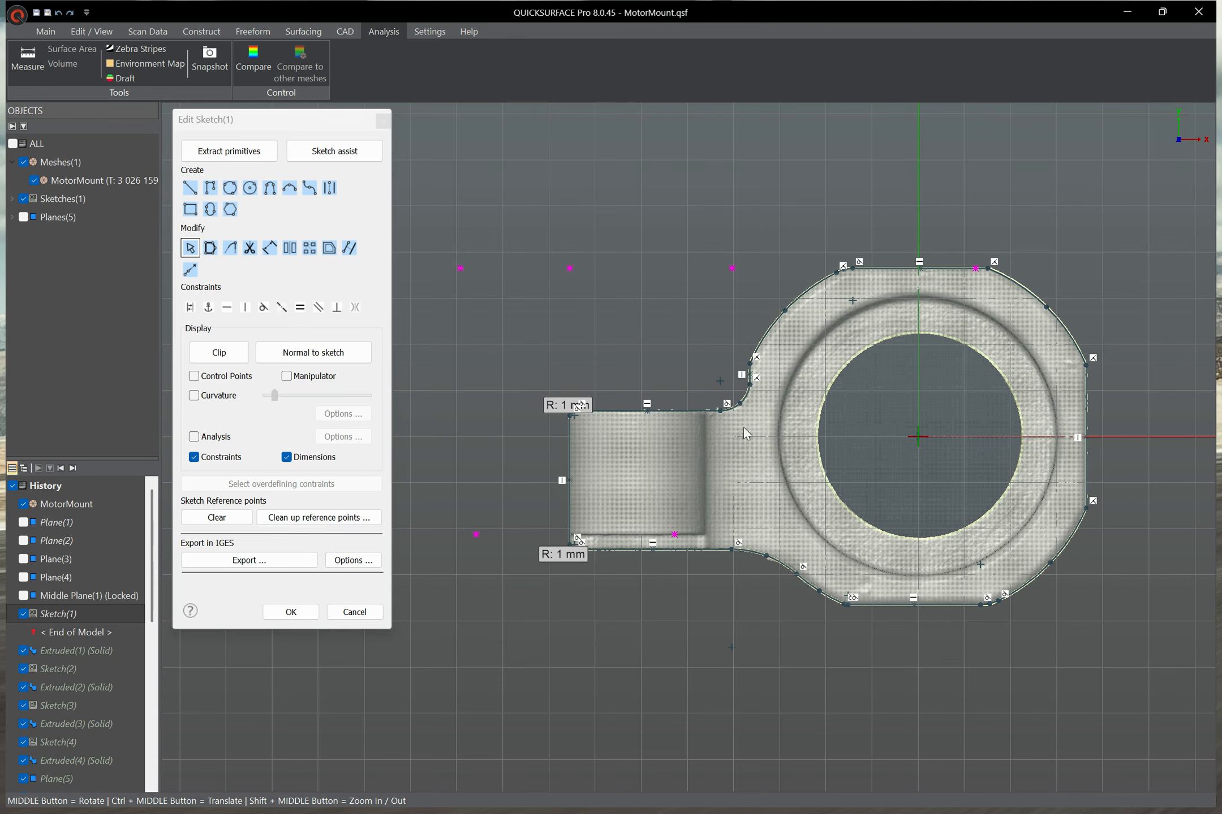
scroll(1094, 396, up, 2)
scroll(1094, 396, down, 3)
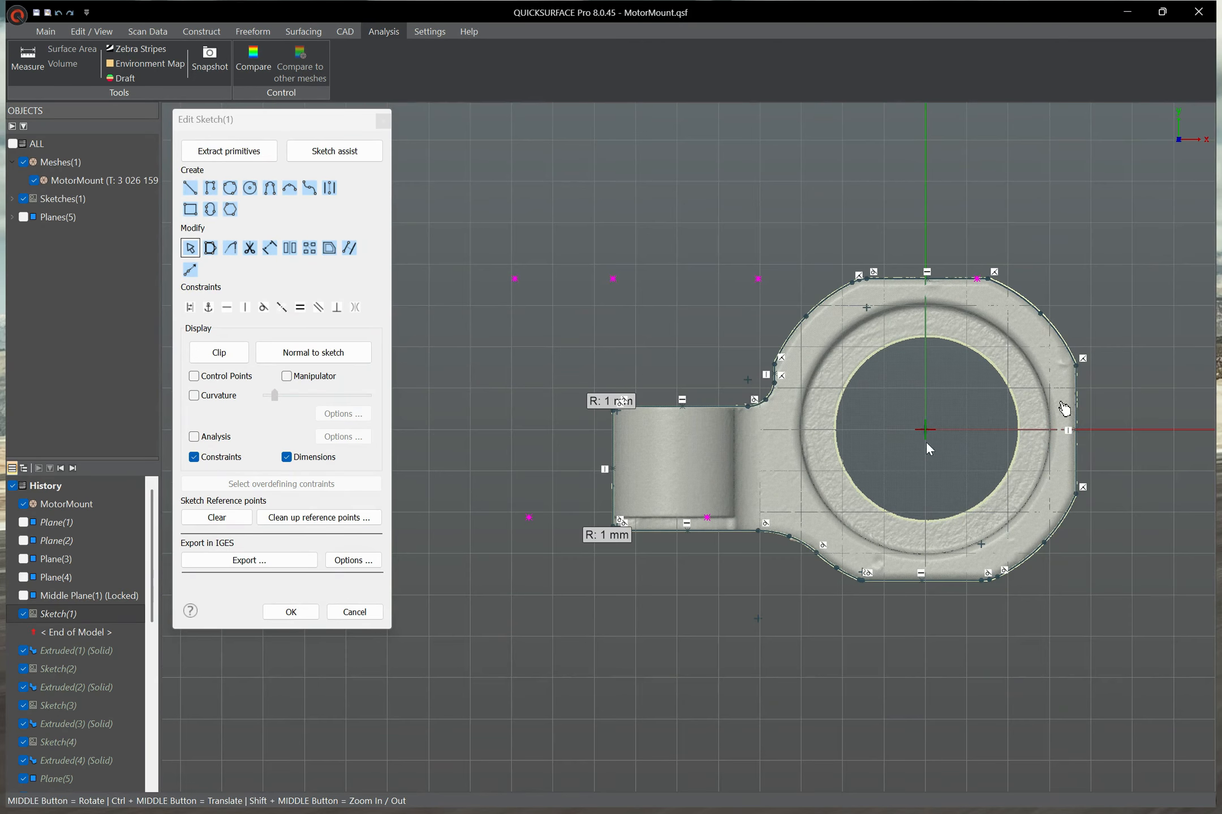
click(294, 613)
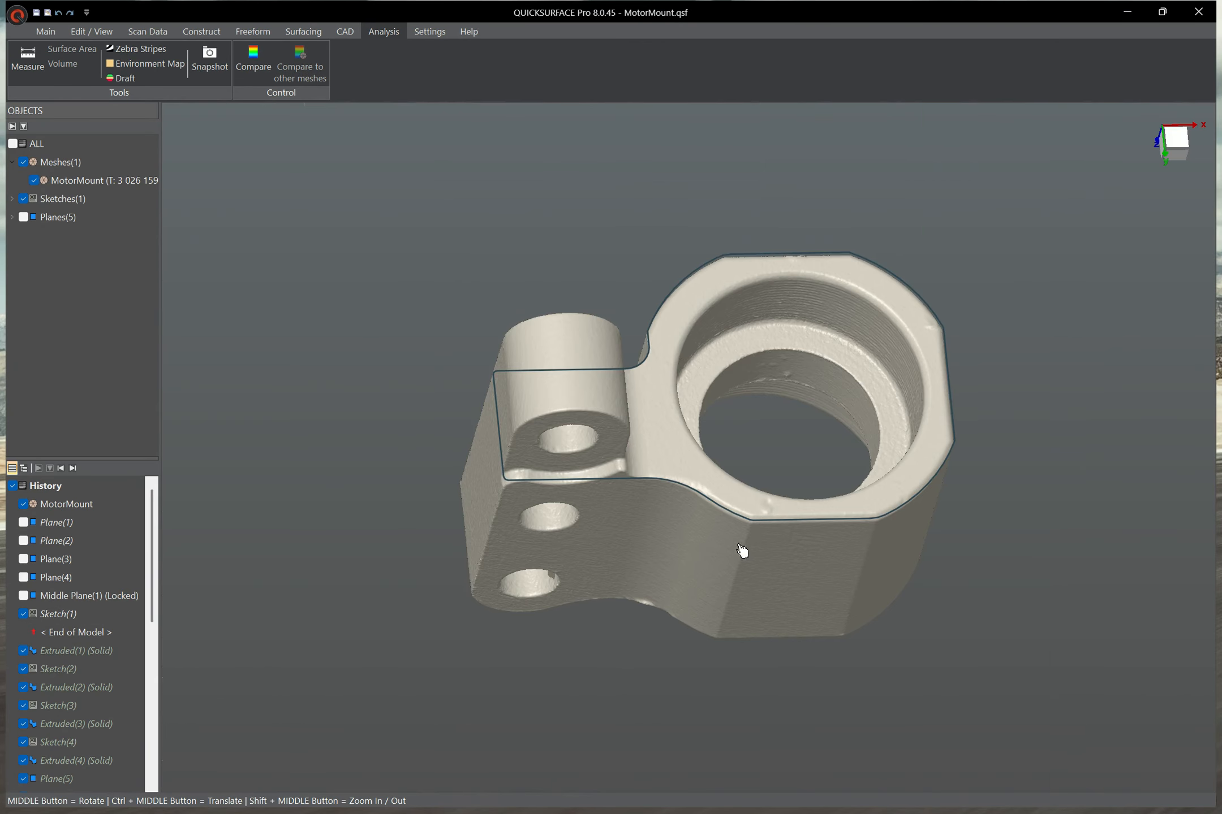
Step: Advance the model history through Extruded(1) to Sketch(2), and inspect the side-profile sketch against the scan in the sketch editor
click(73, 468)
middle_drag(789, 509, 1053, 330)
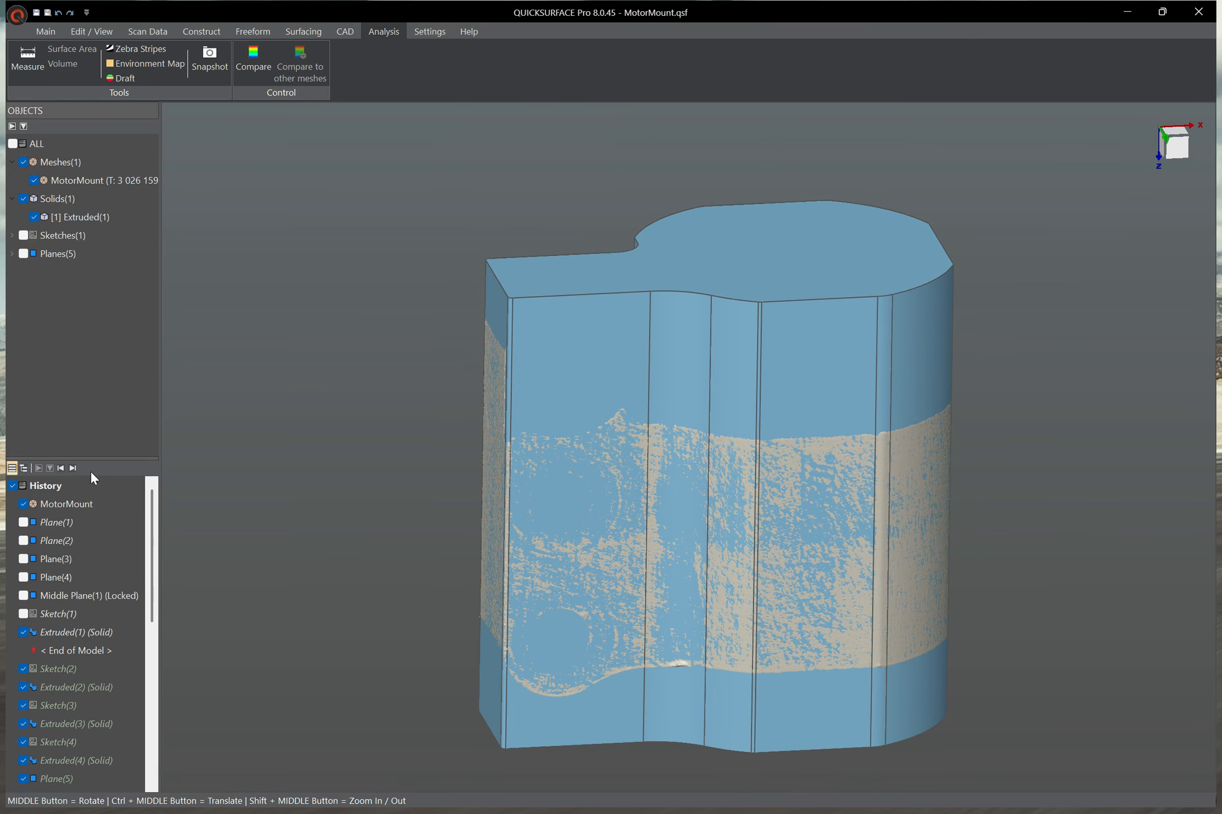
click(72, 469)
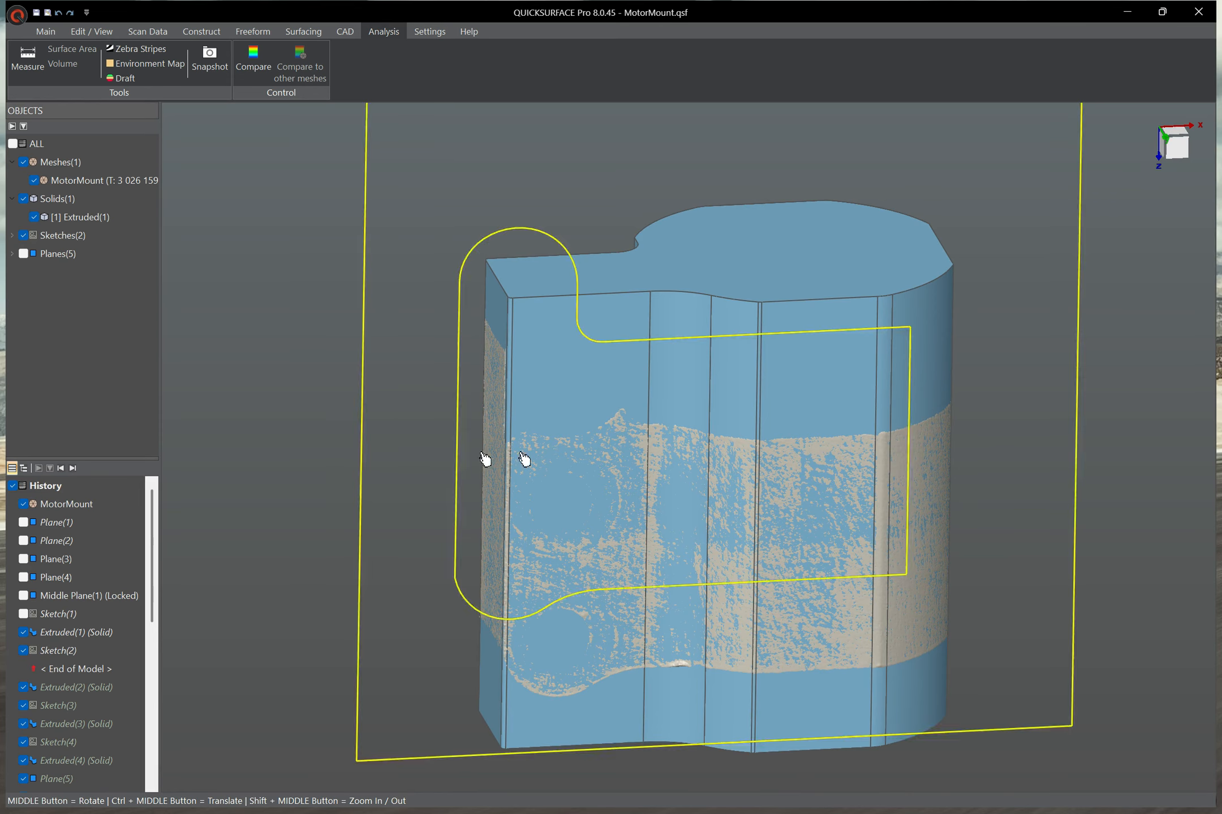
mouse_move(649, 429)
middle_down()
mouse_move(597, 229)
mouse_move(595, 379)
middle_up()
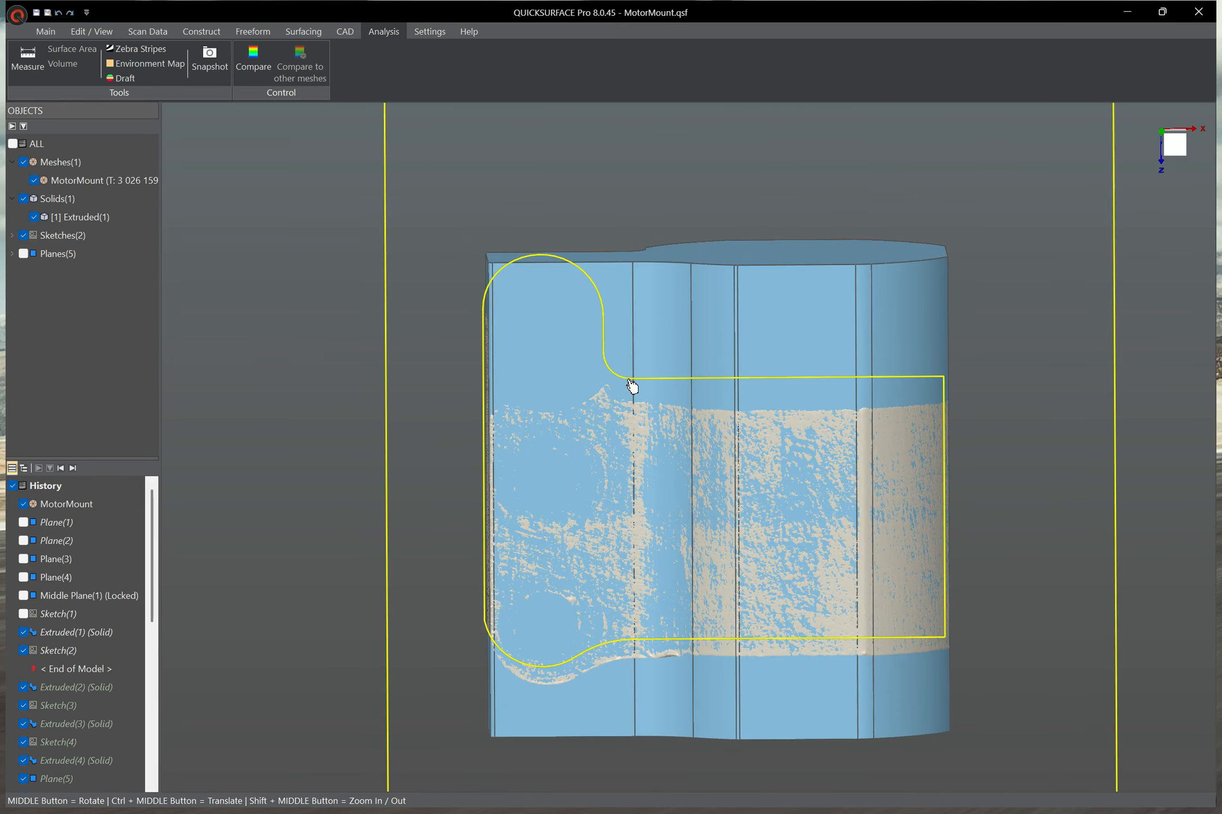
double_click(627, 378)
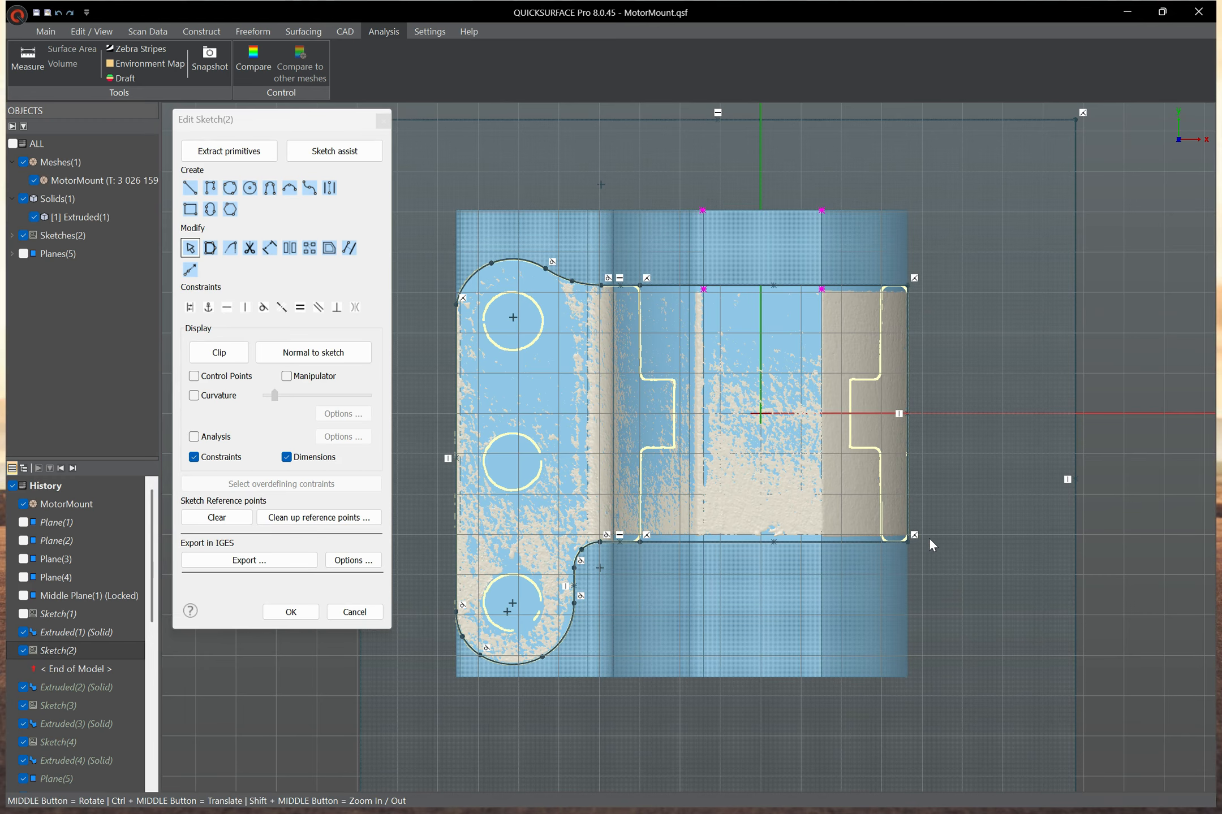
click(301, 617)
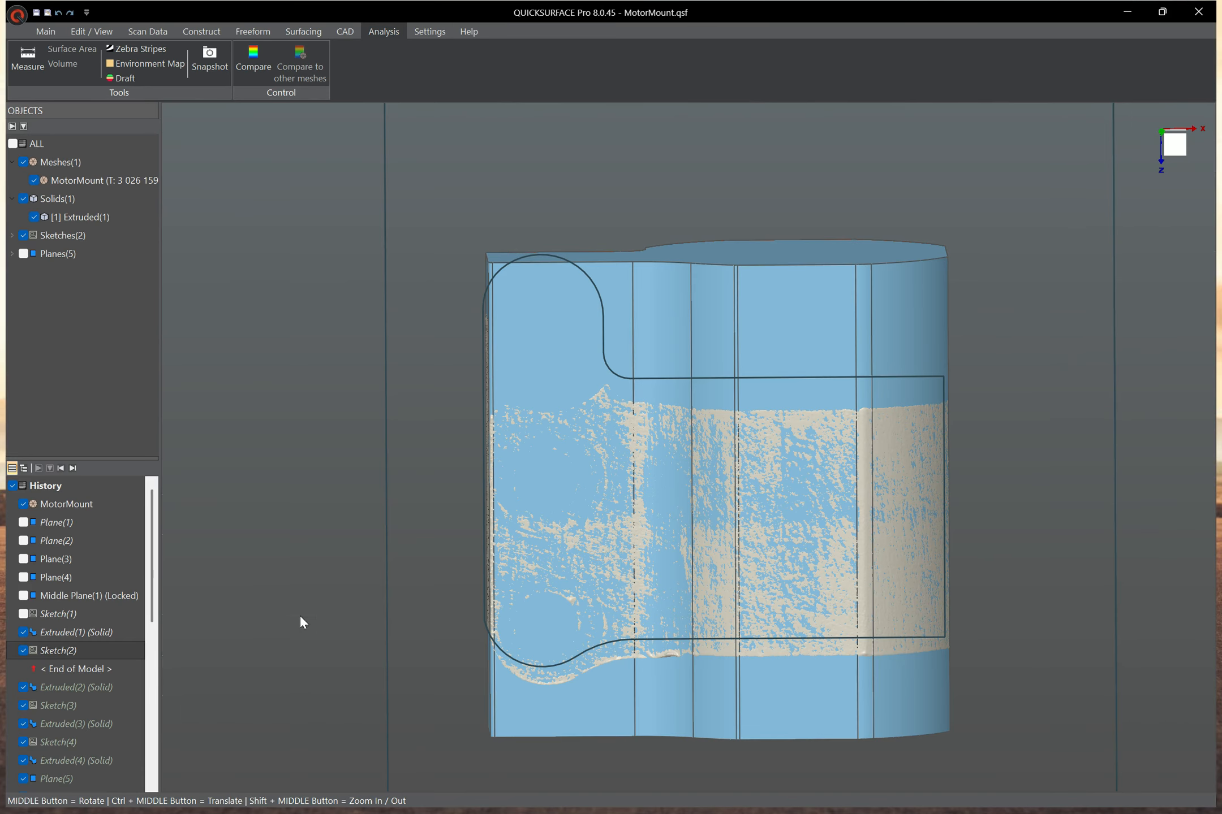
Step: Advance the history through Extruded(2) to Sketch(3), and inspect the three bolt-hole circles in the sketch editor
click(75, 474)
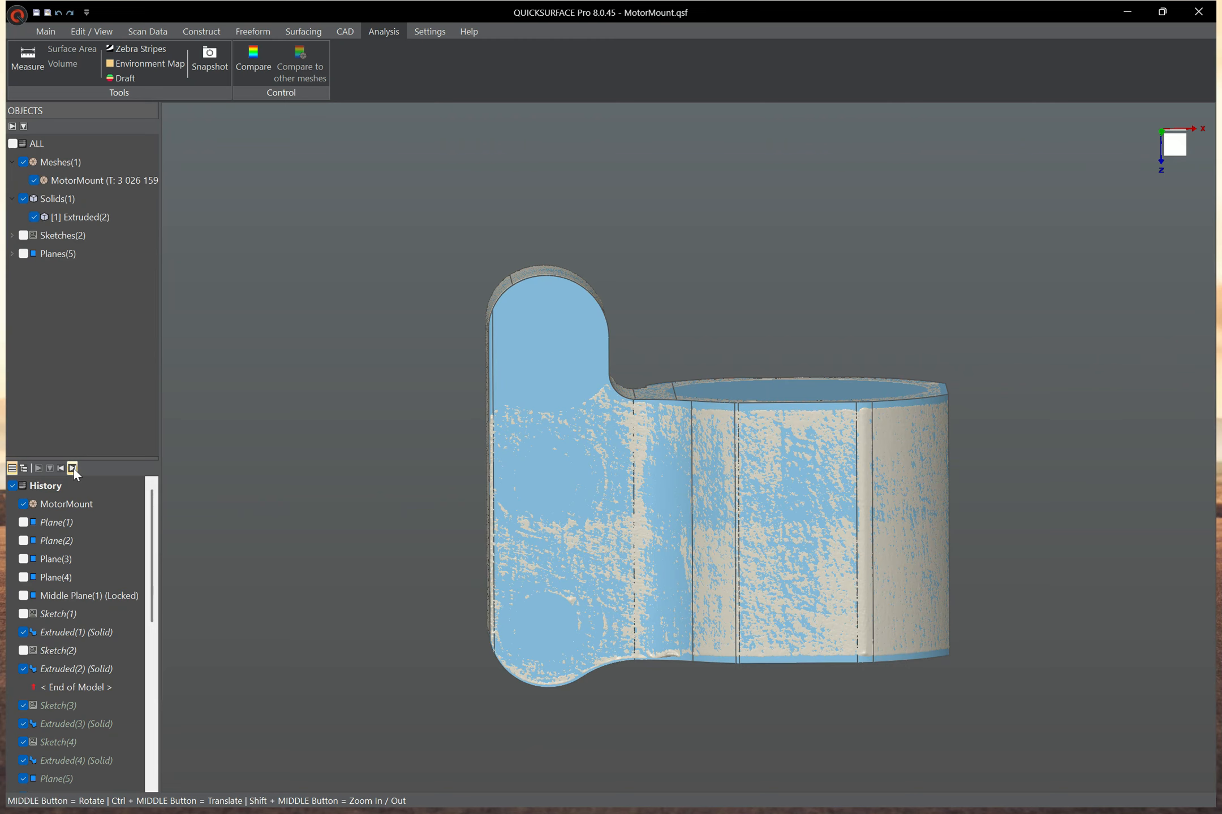
click(75, 474)
double_click(535, 355)
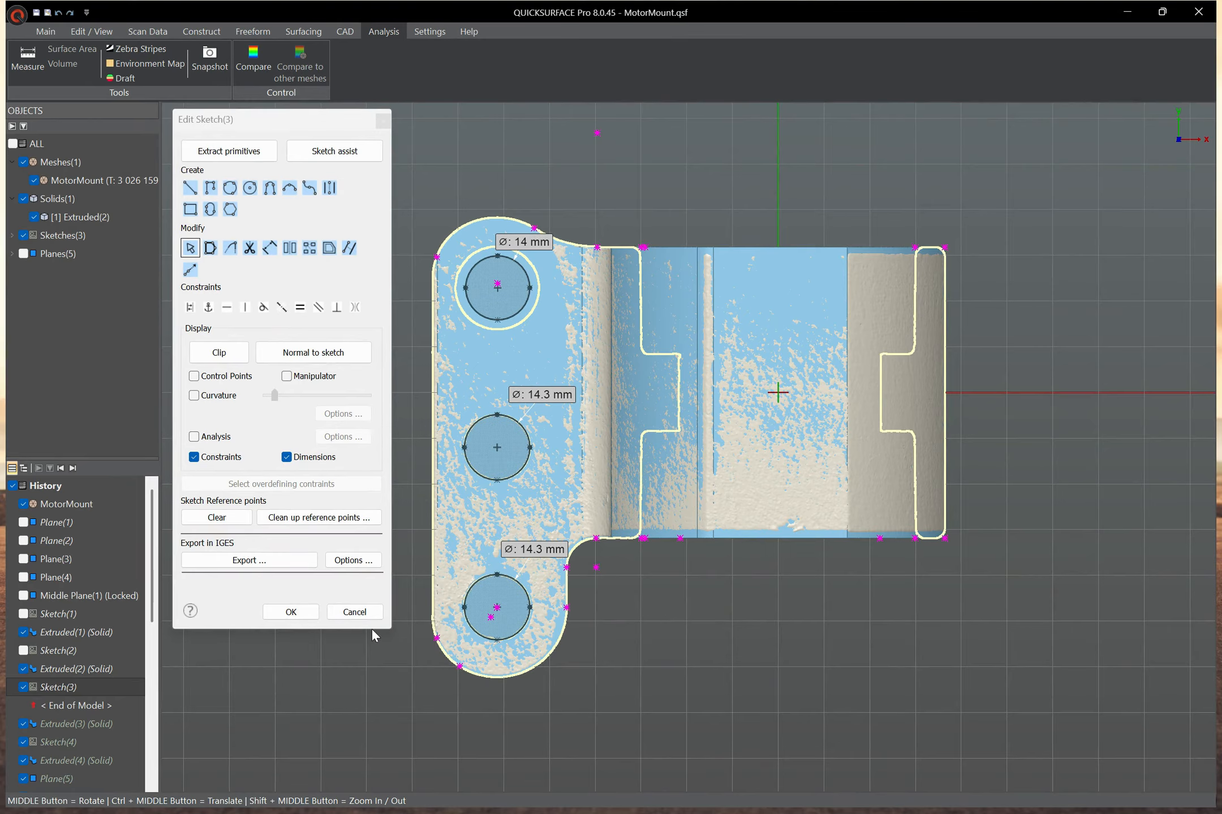
click(295, 616)
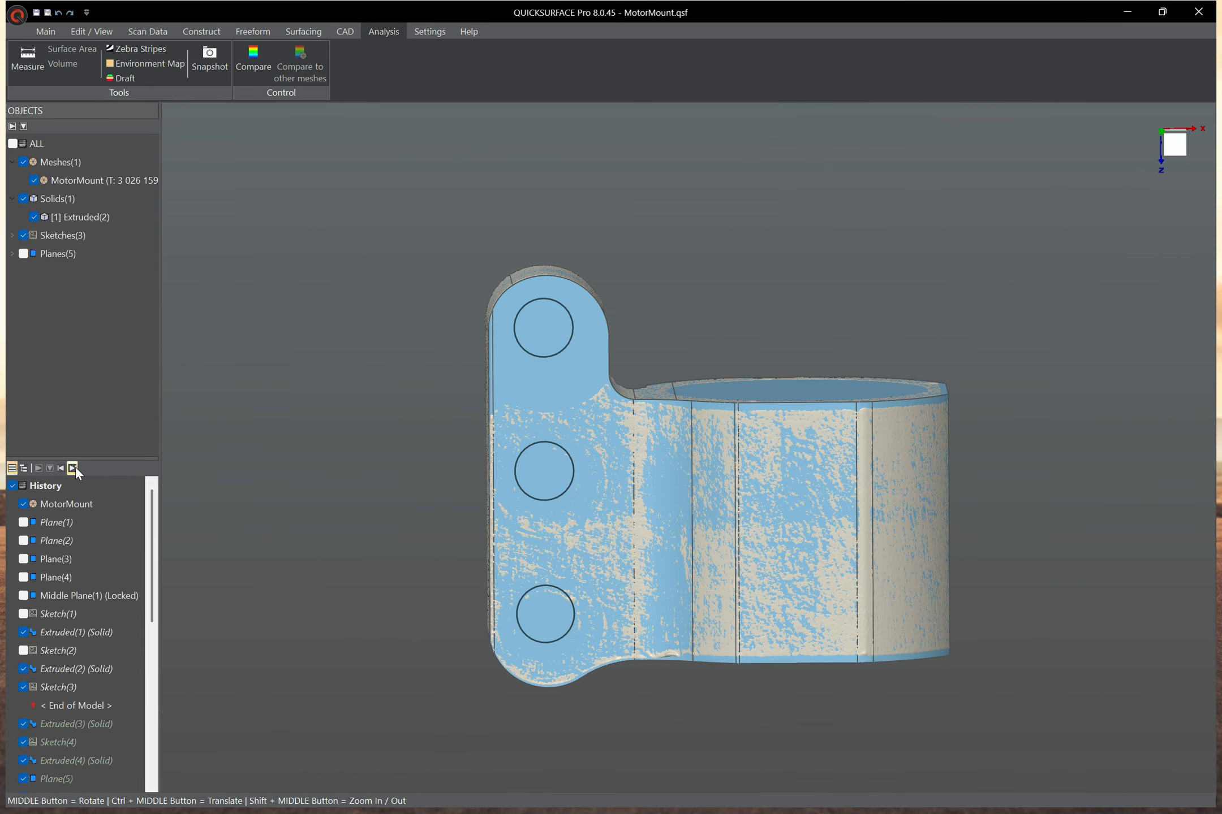
Step: Advance the history through Extruded(3) and Sketch(4) to Extruded(4), showing the counterbore on the back of the arm
click(75, 469)
click(76, 469)
middle_drag(303, 529, 856, 544)
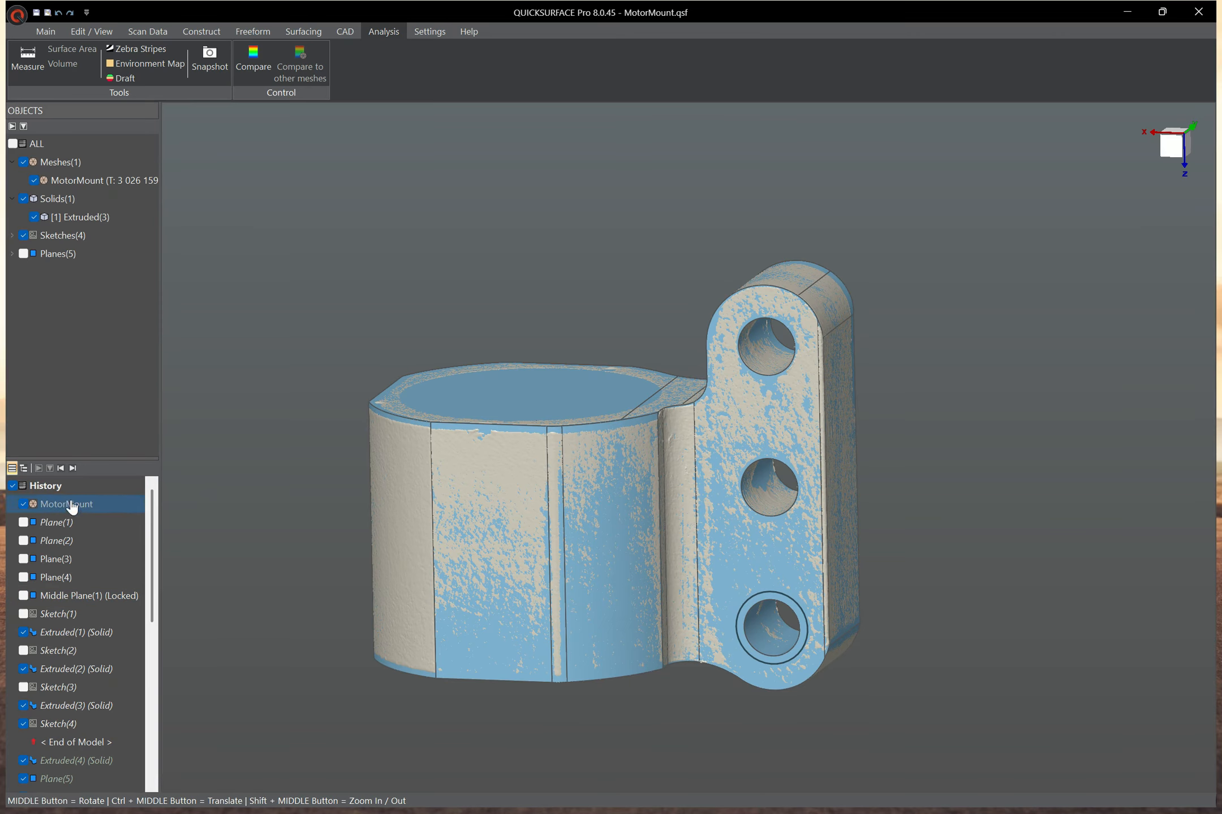
click(74, 471)
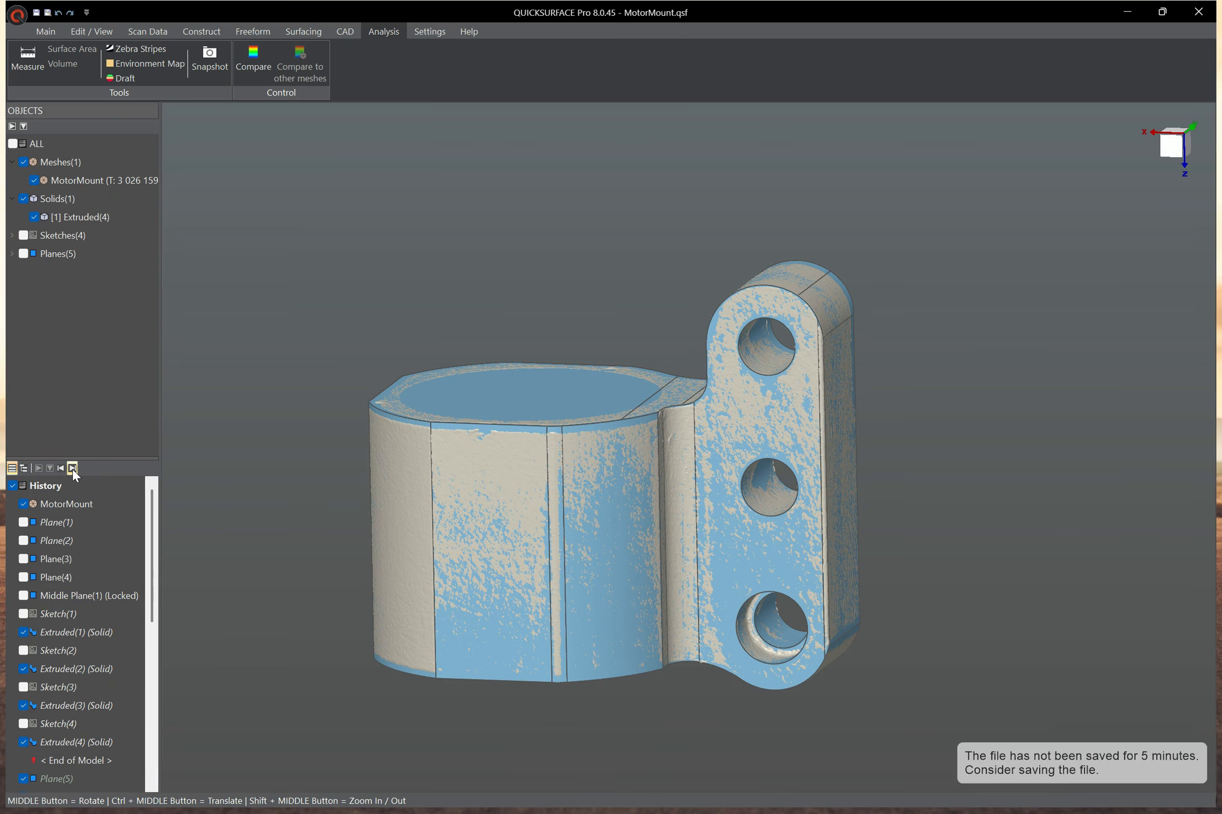
Step: Advance the history to Plane(5), and temporarily hide the Extruded(4) solid to check the plane against the scanned boss face
click(74, 472)
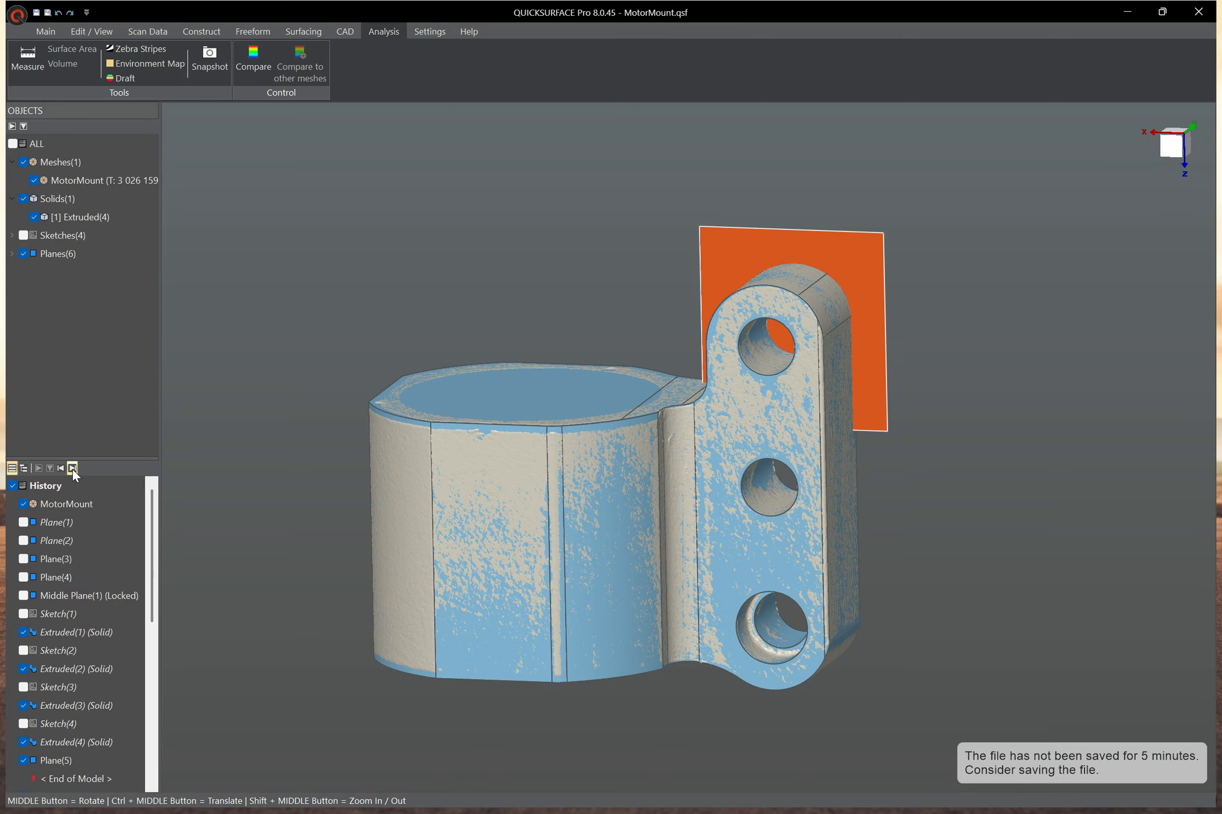
middle_drag(856, 485, 161, 503)
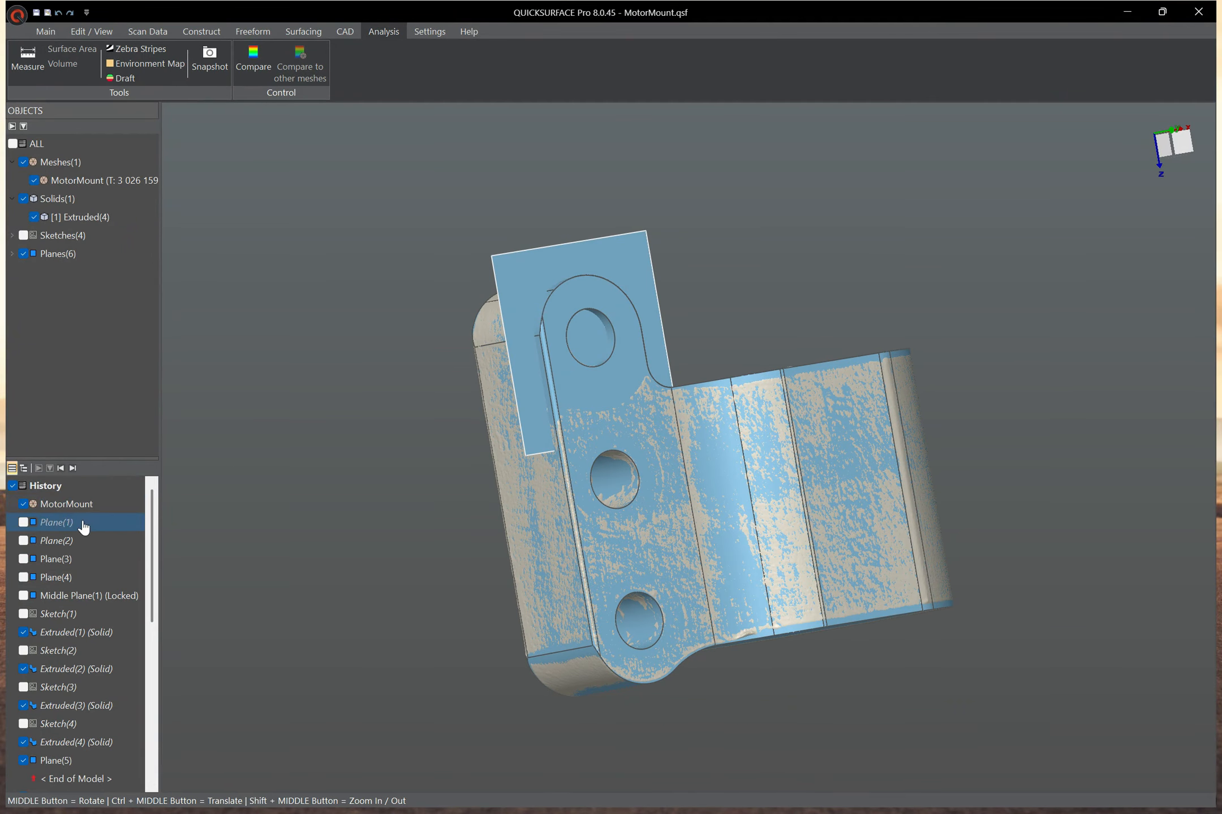
click(35, 218)
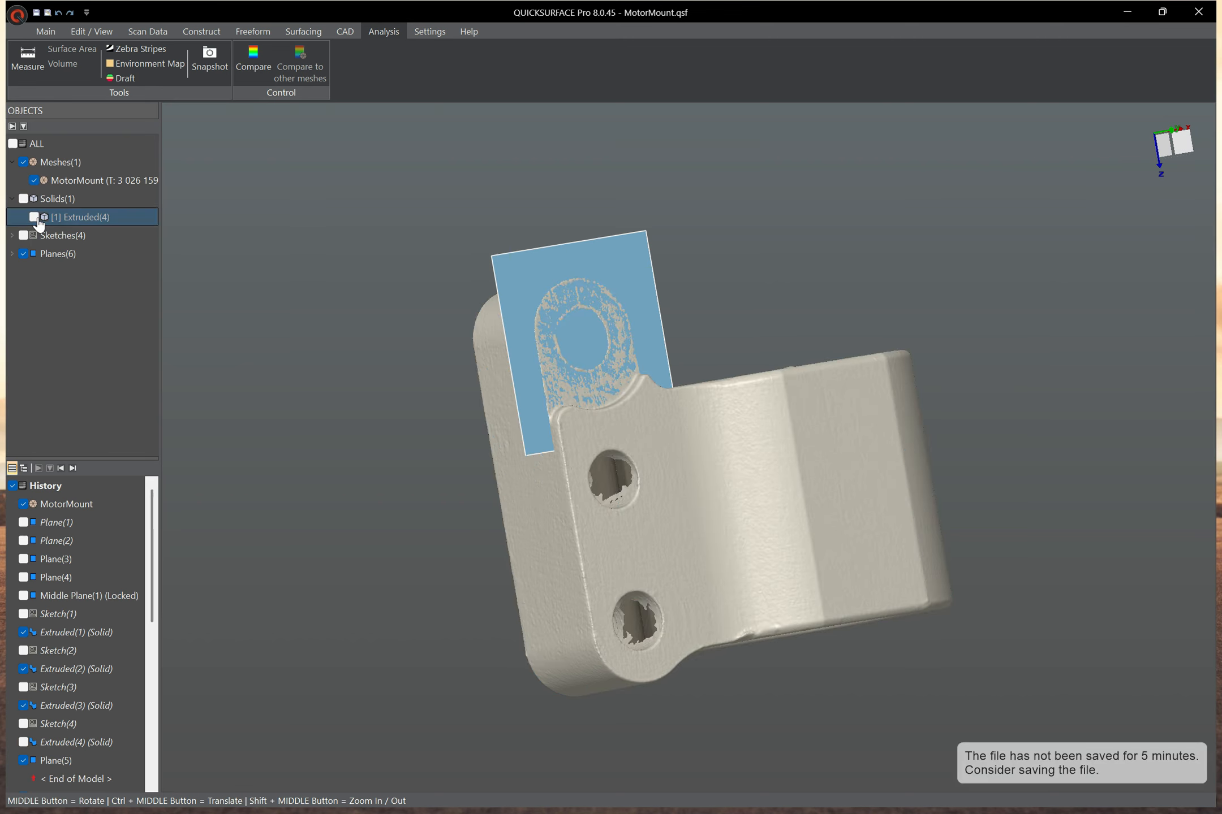
click(35, 218)
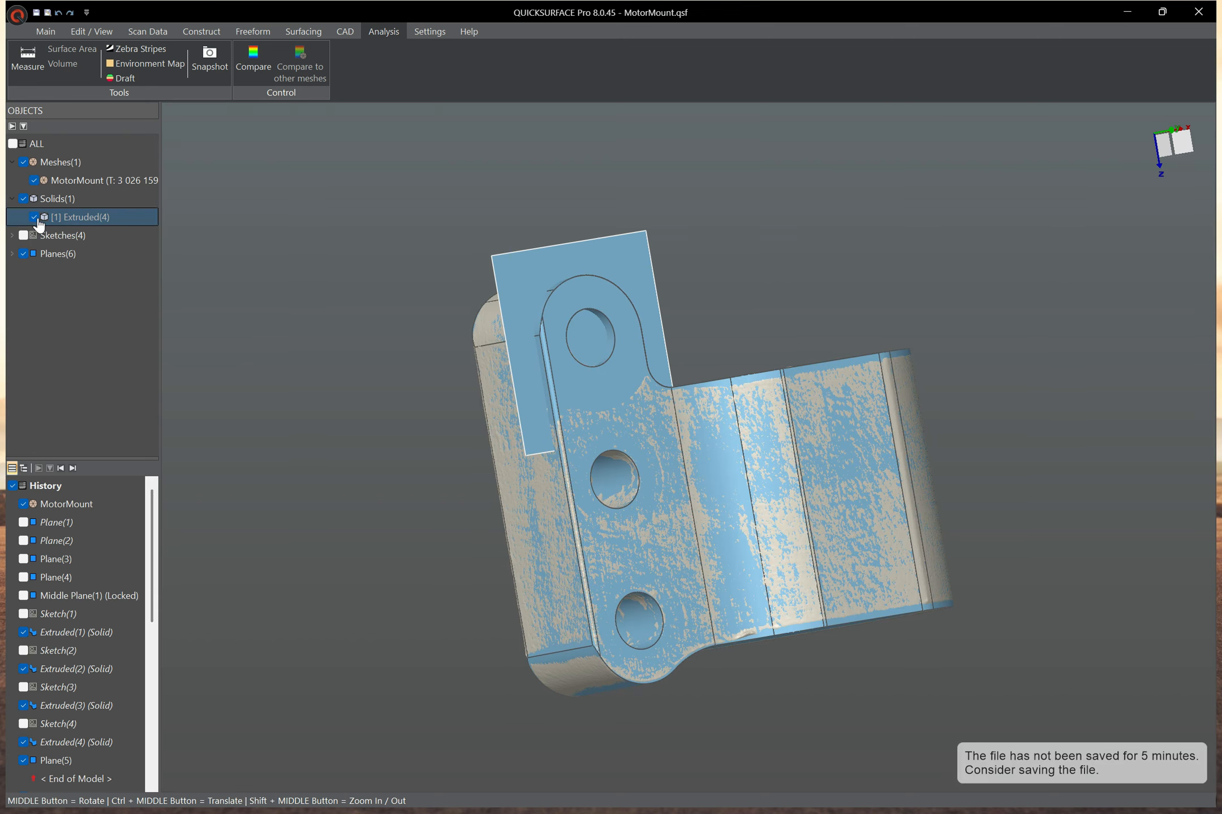
Step: Advance the history to Sketch(5), and inspect the curved step profile around the end boss in the sketch editor
click(76, 467)
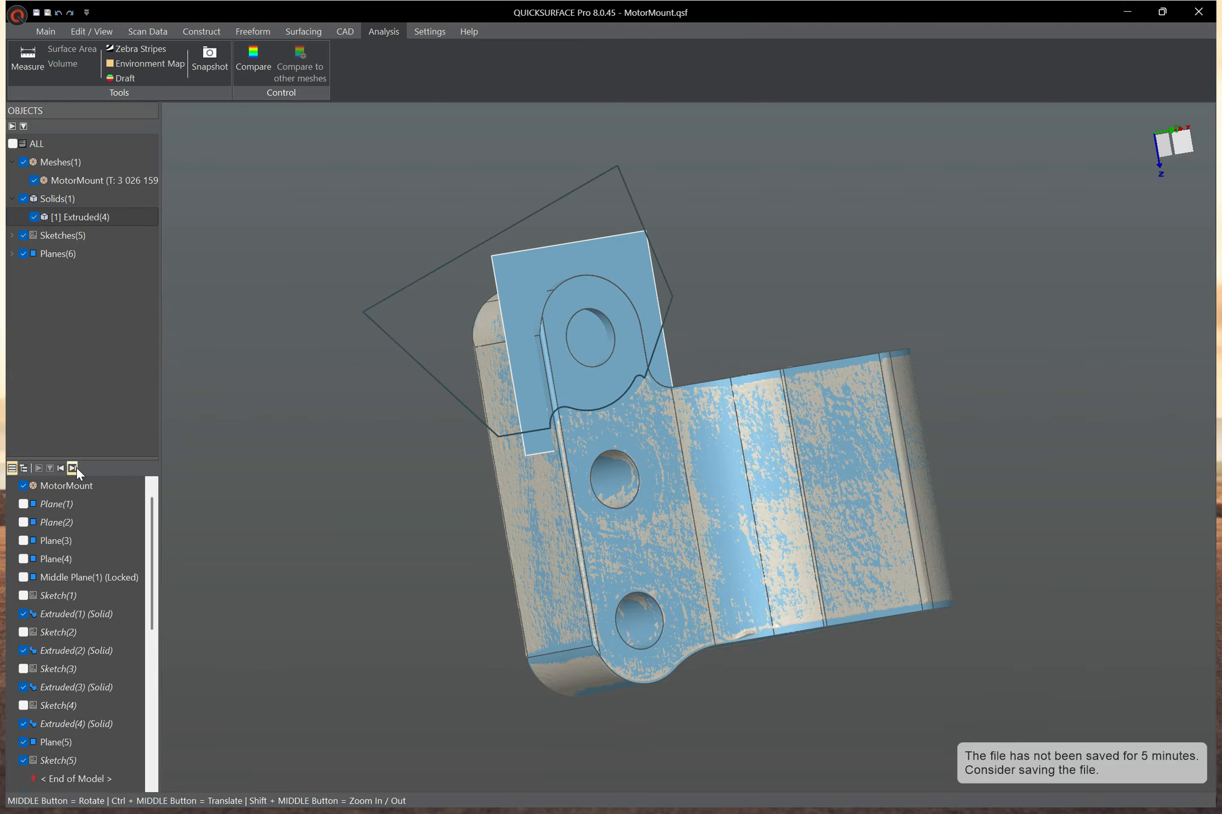
double_click(540, 436)
scroll(724, 473, up, 3)
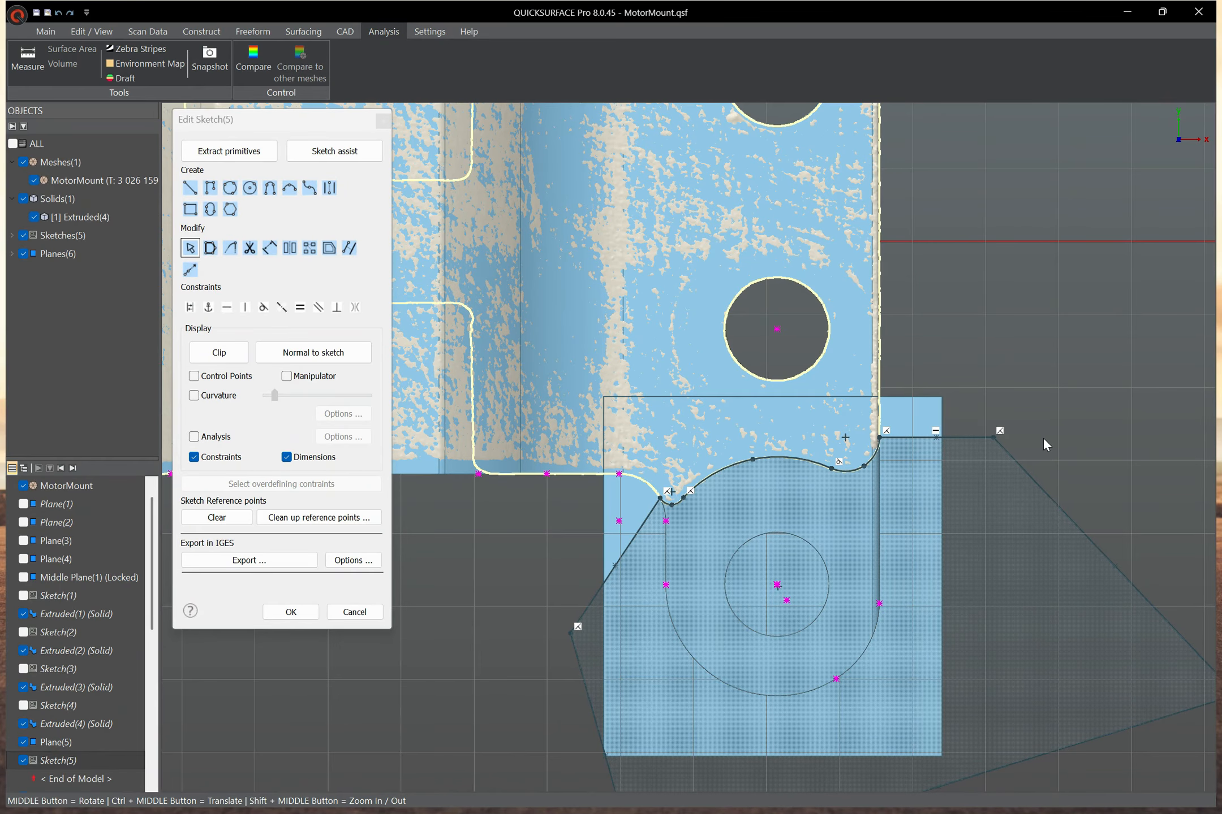
click(291, 612)
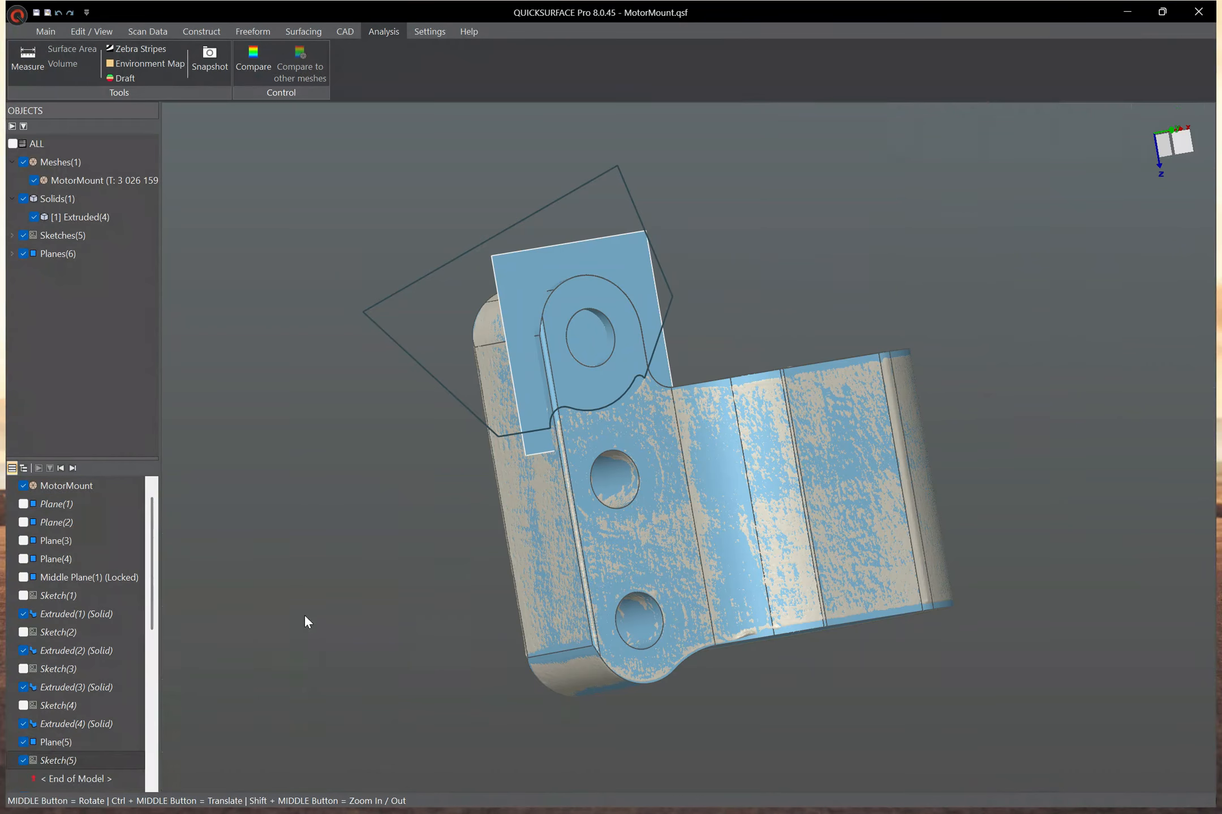
Step: Advance the history to Extruded(5) to cut the stepped boss face, and hide Plane(5)
click(73, 468)
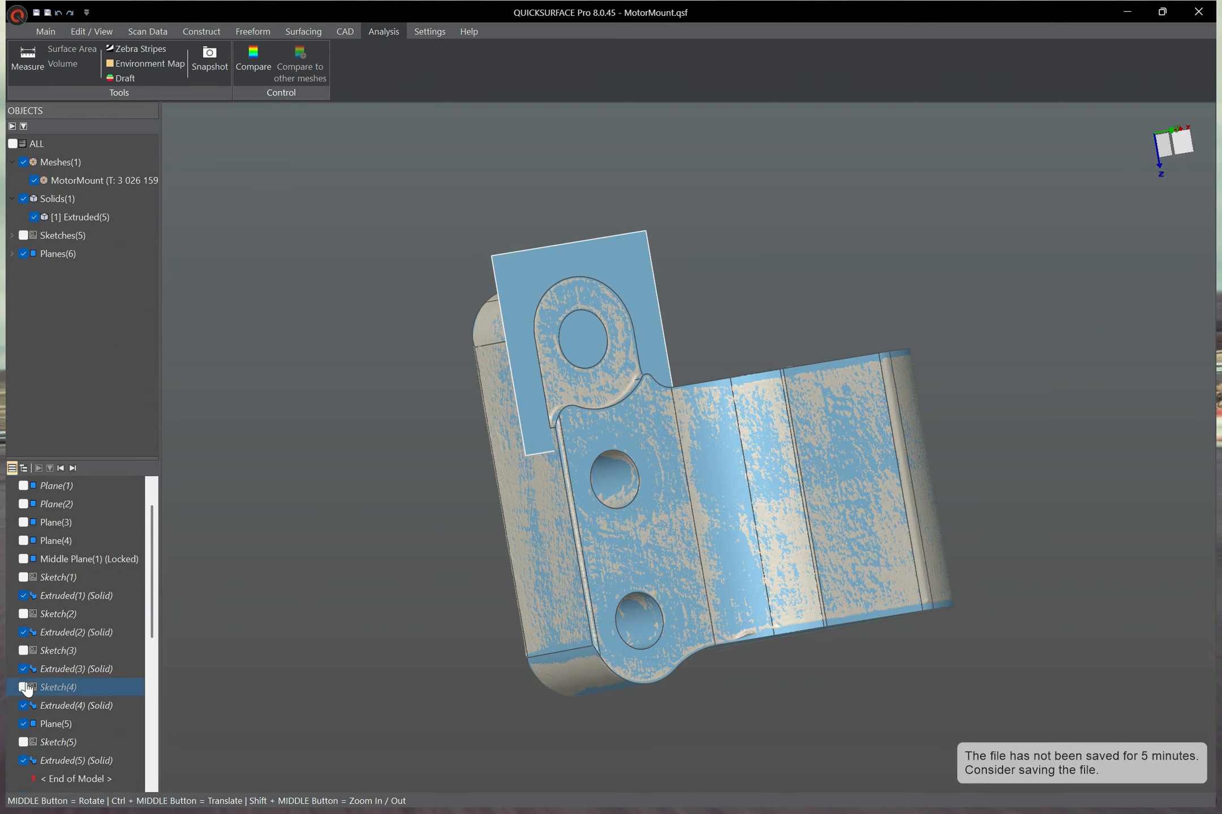
click(23, 724)
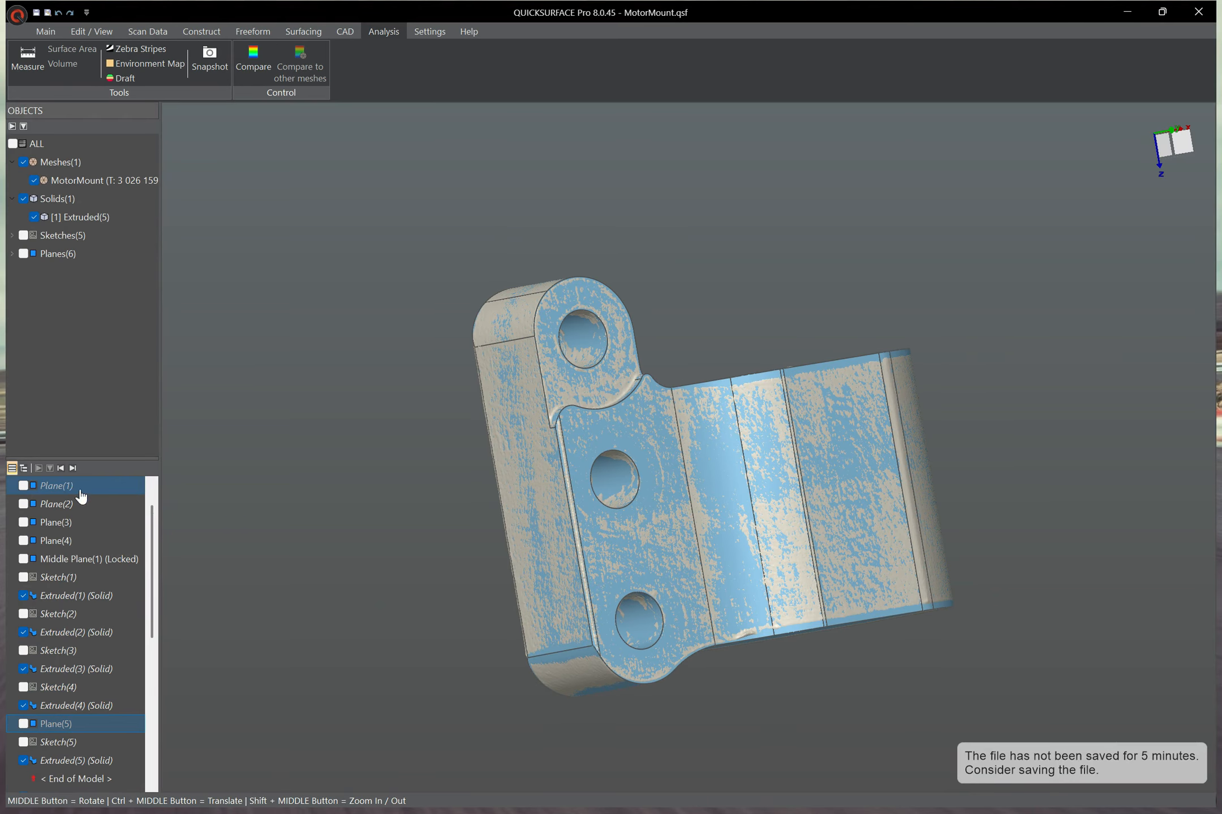
Step: Advance the history through Sketch(6) to Extruded(6), and view the through bore in the large ring
click(72, 468)
mouse_move(788, 335)
middle_down()
mouse_move(758, 698)
mouse_move(845, 543)
mouse_move(777, 408)
middle_up()
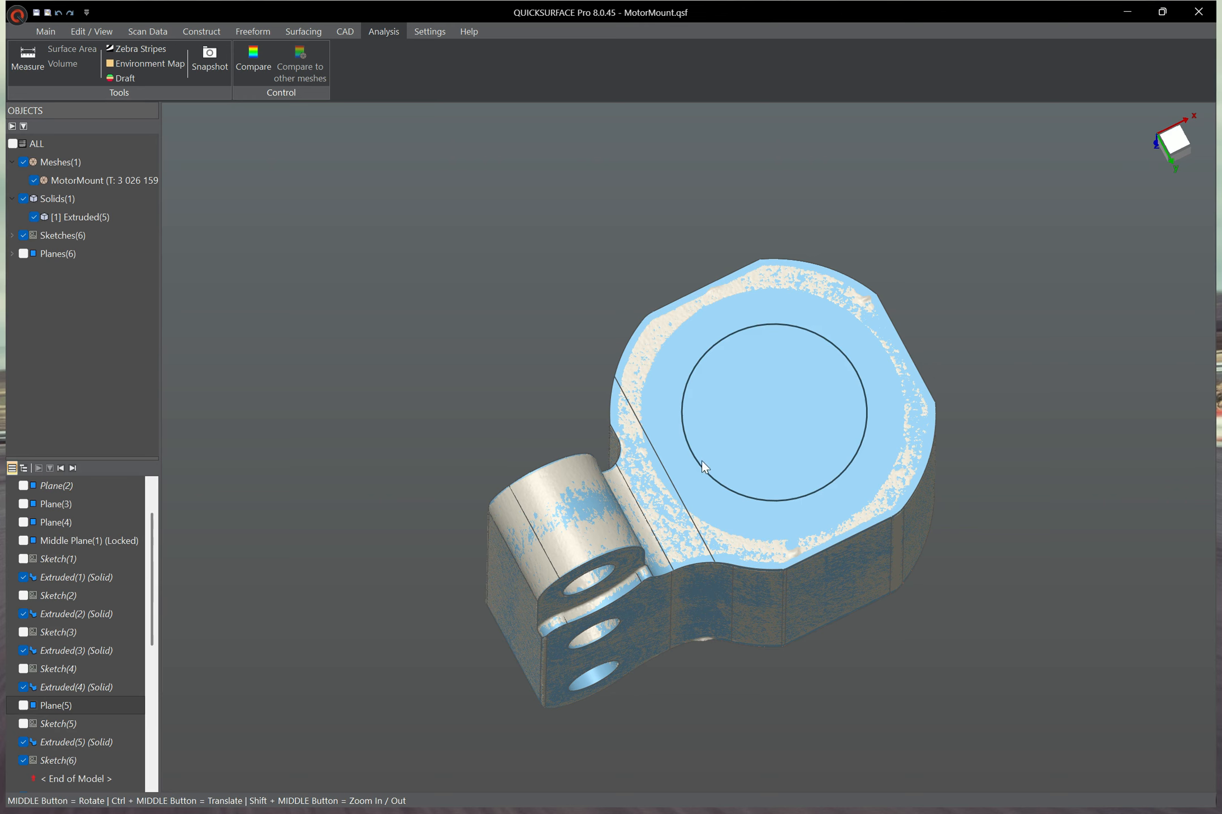
click(73, 468)
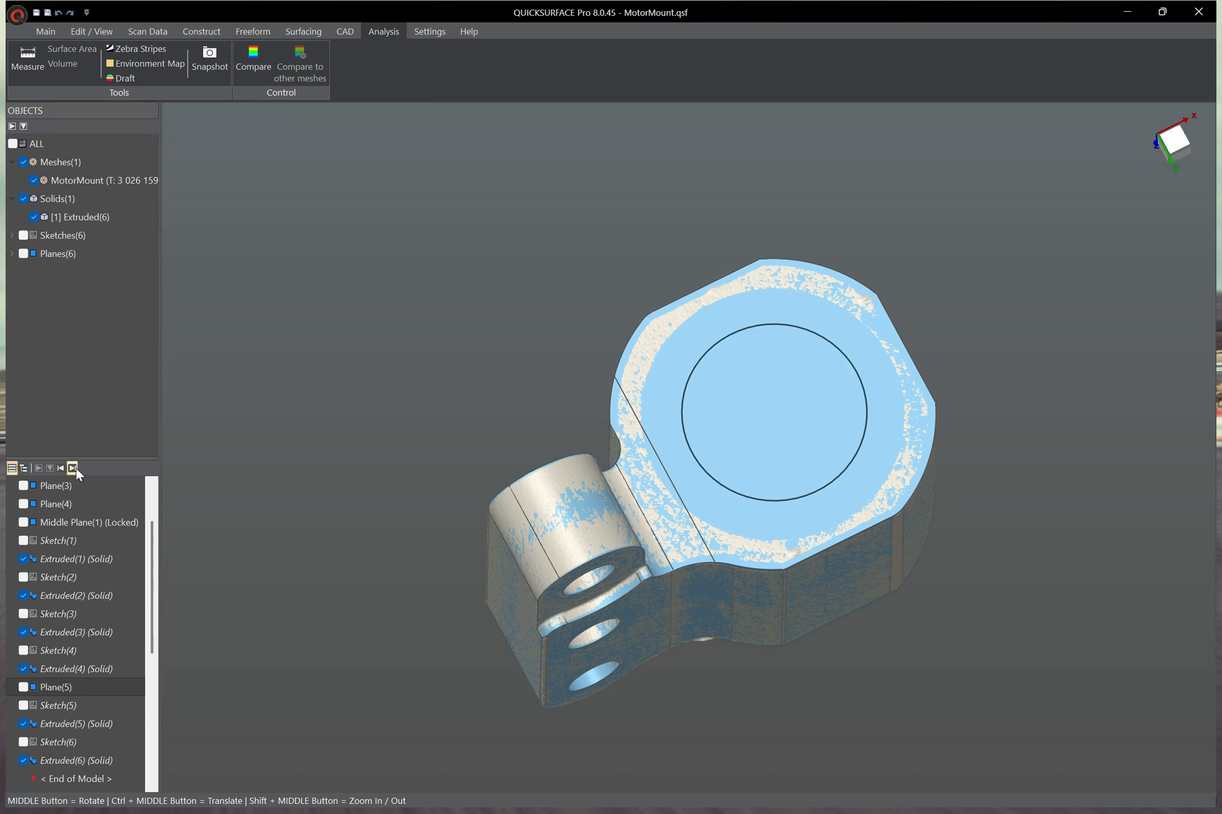
middle_drag(682, 381, 585, 340)
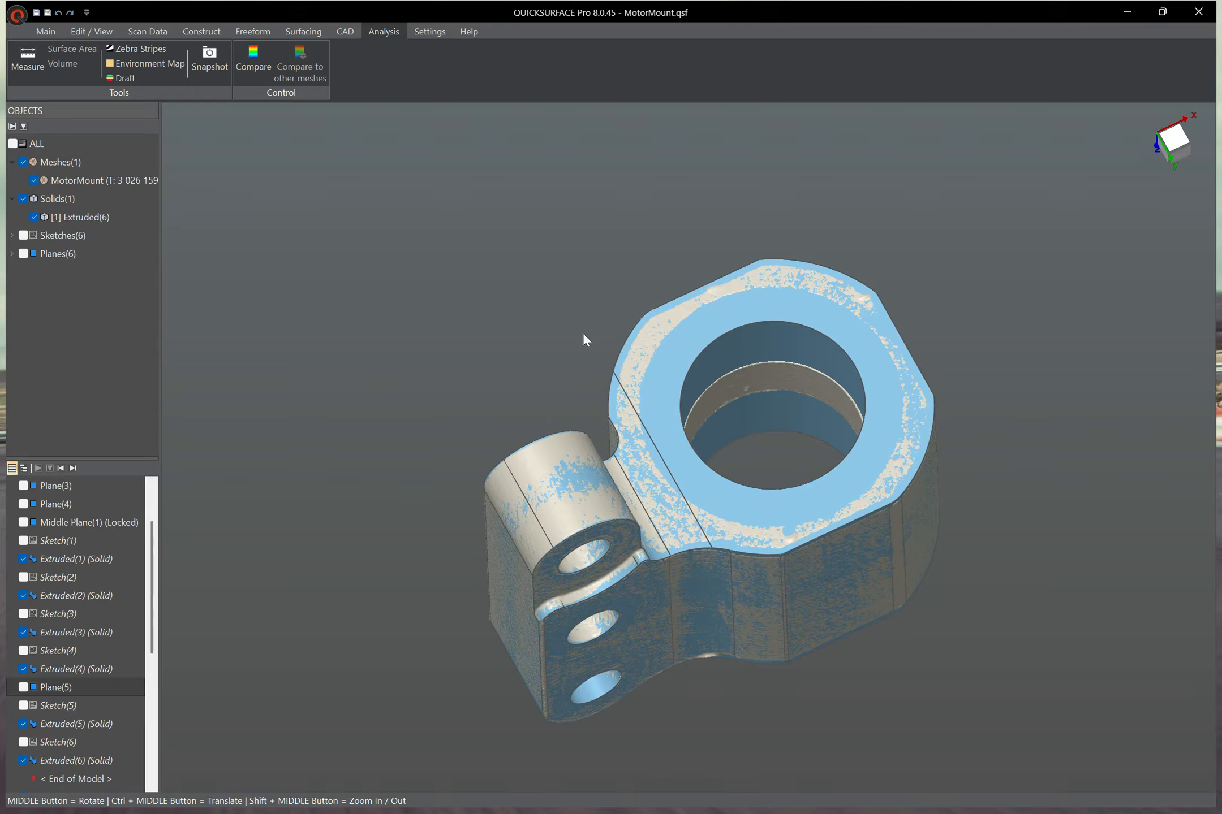
Step: Advance the history through Sketch(7) and Sketch(8) to Extruded(7), adding the cylinder at the large bore
click(73, 469)
click(72, 469)
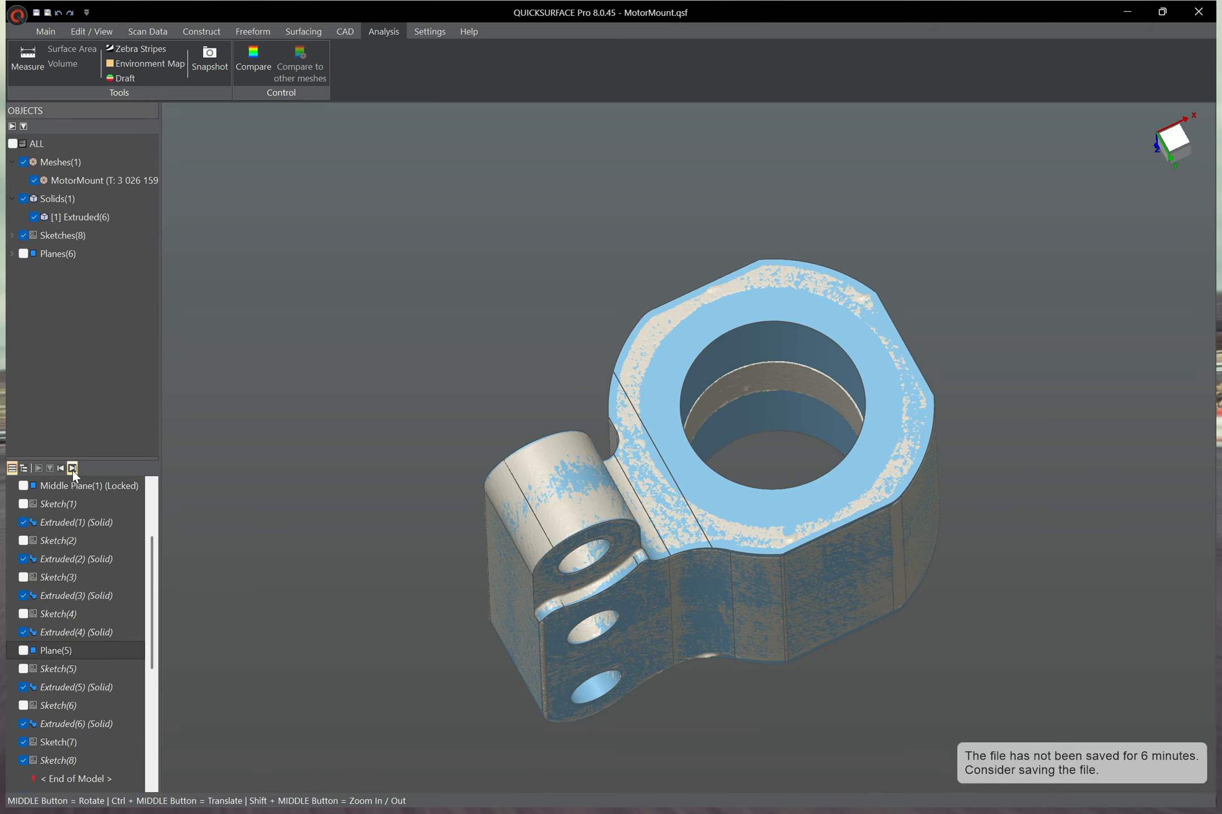
click(72, 470)
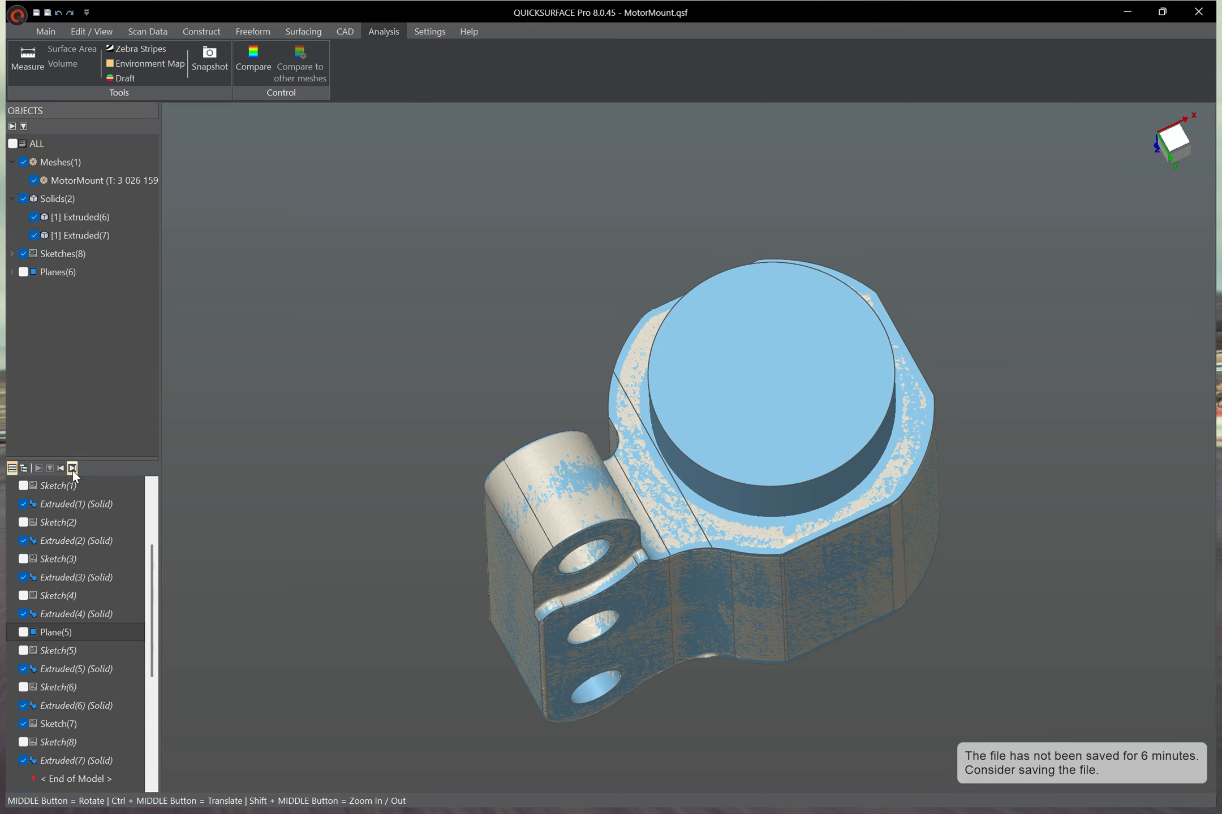
Step: Advance the history through Sketch(9) to Extruded(8), and view the counterbore on the opposite side of the ring
click(73, 469)
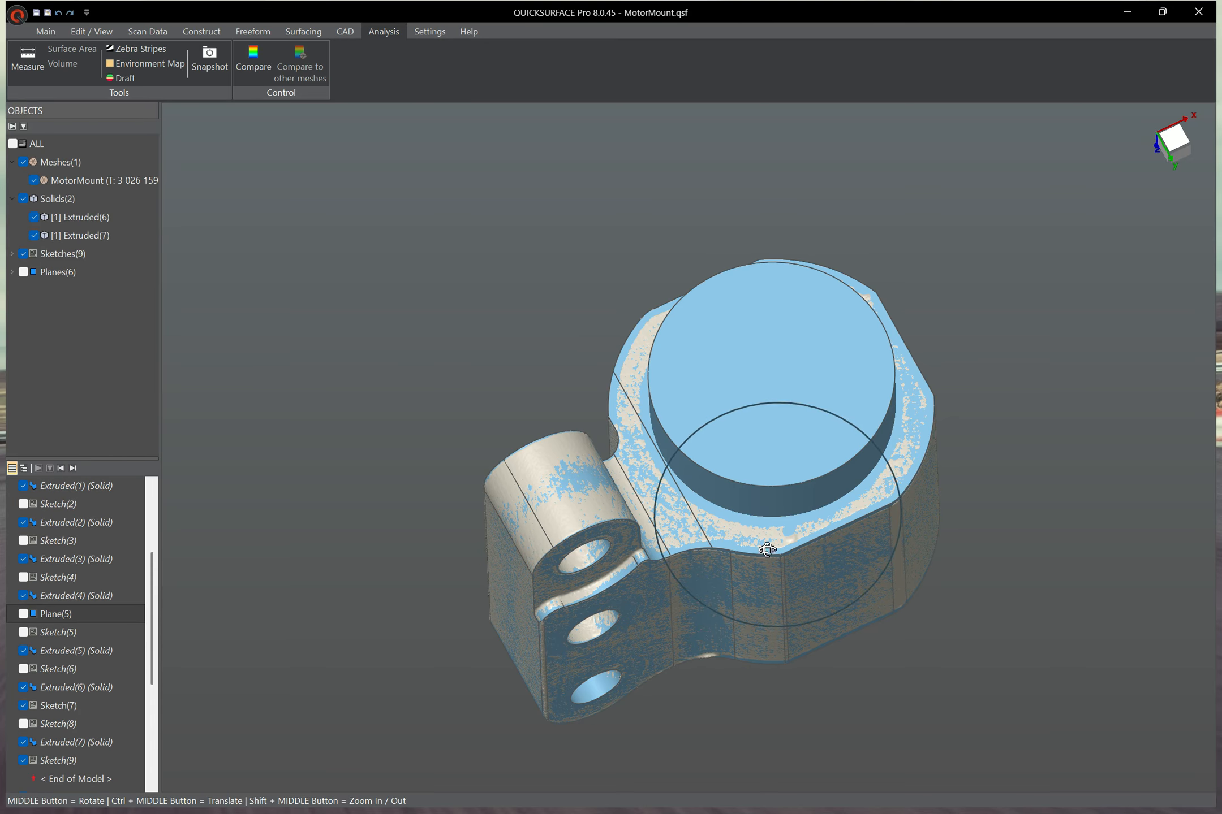
middle_drag(760, 544, 742, 104)
middle_drag(723, 396, 697, 220)
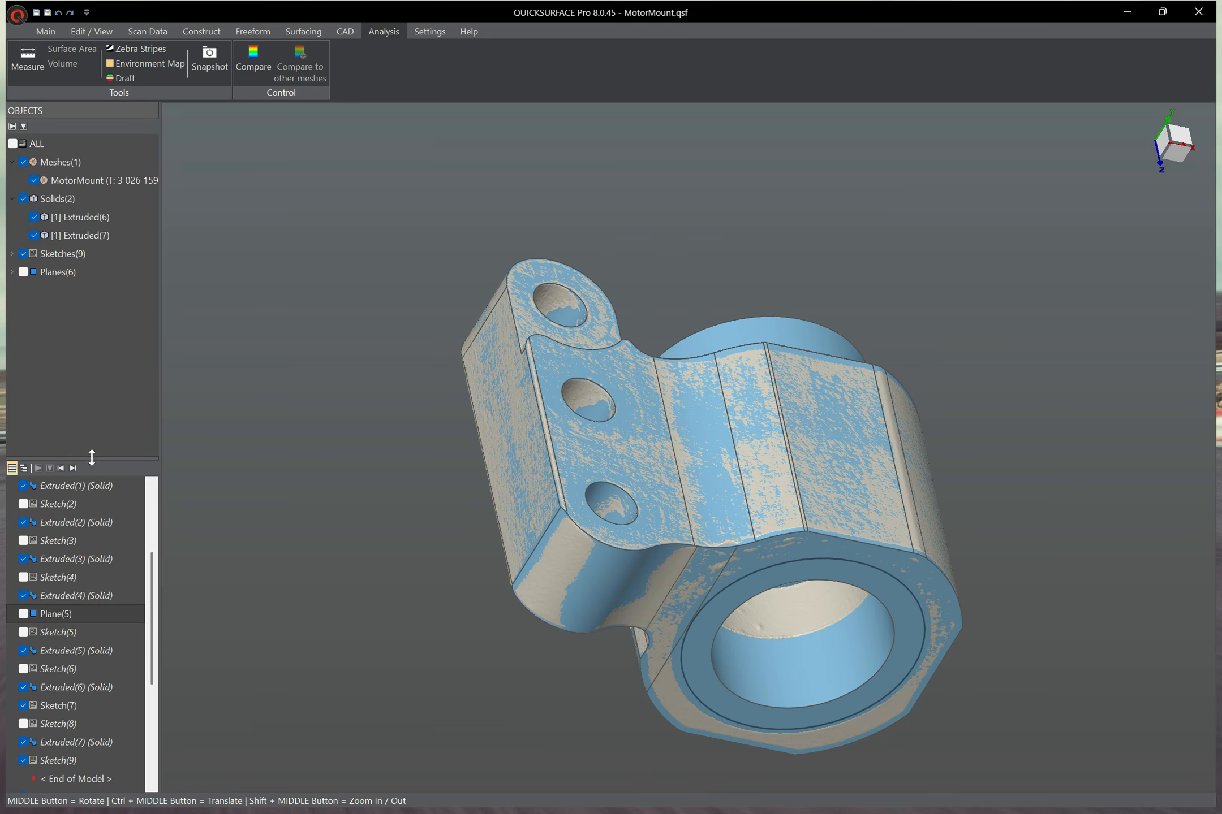
click(72, 469)
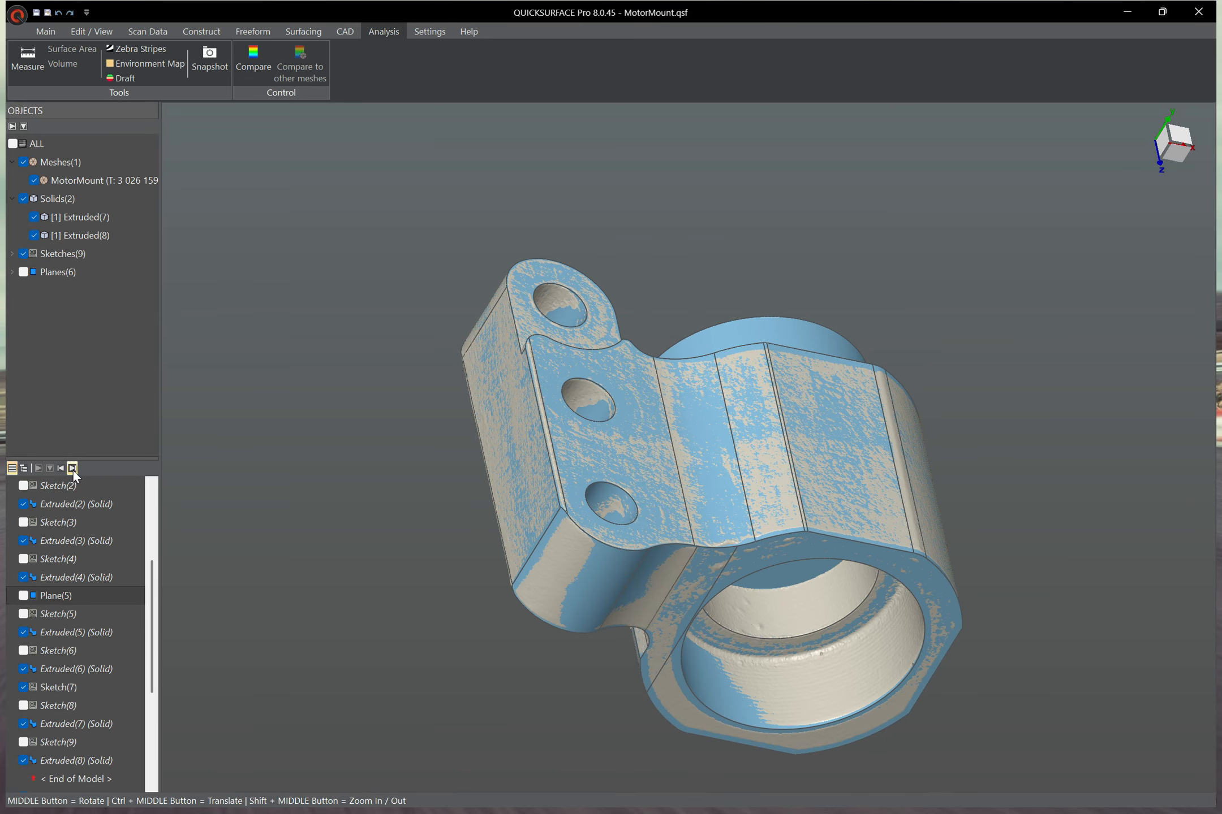
Step: Toggle the MotorMount mesh off and back on to compare the solids with the scan, viewing the part from both sides
click(34, 181)
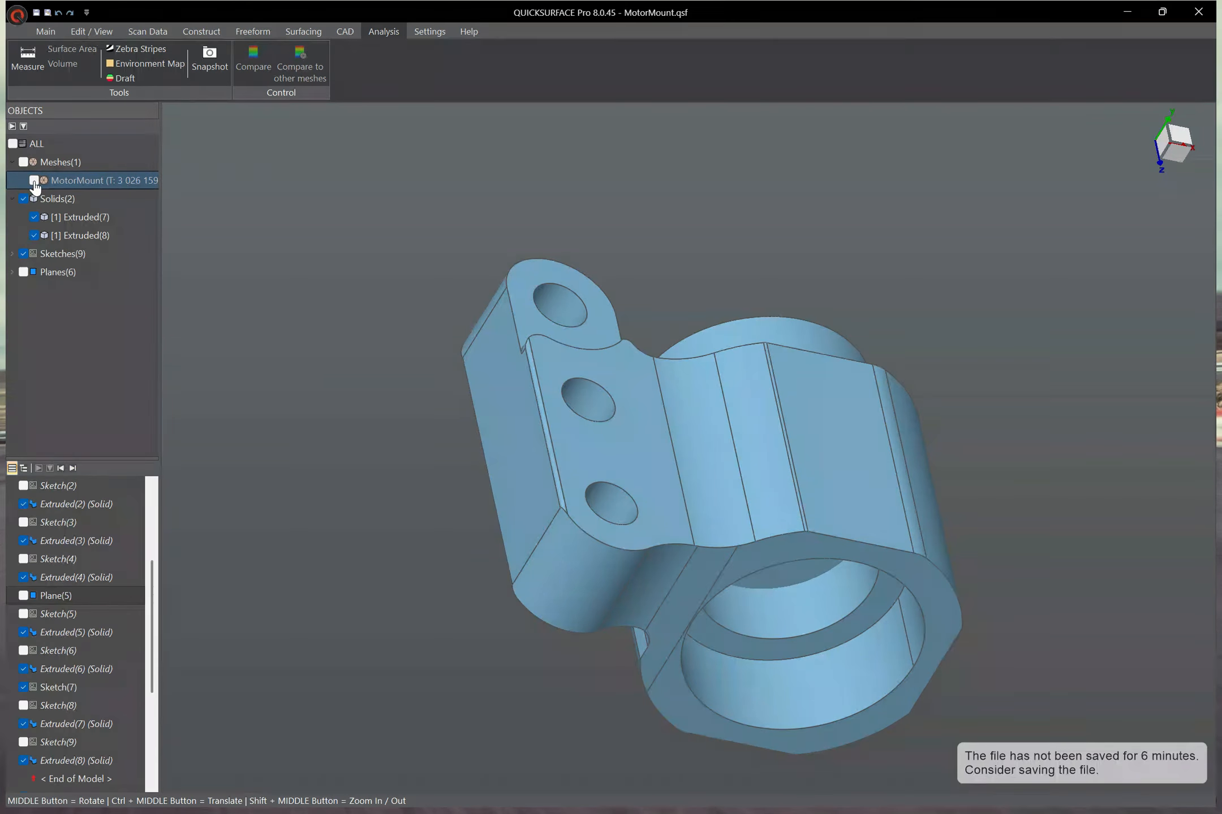
click(34, 181)
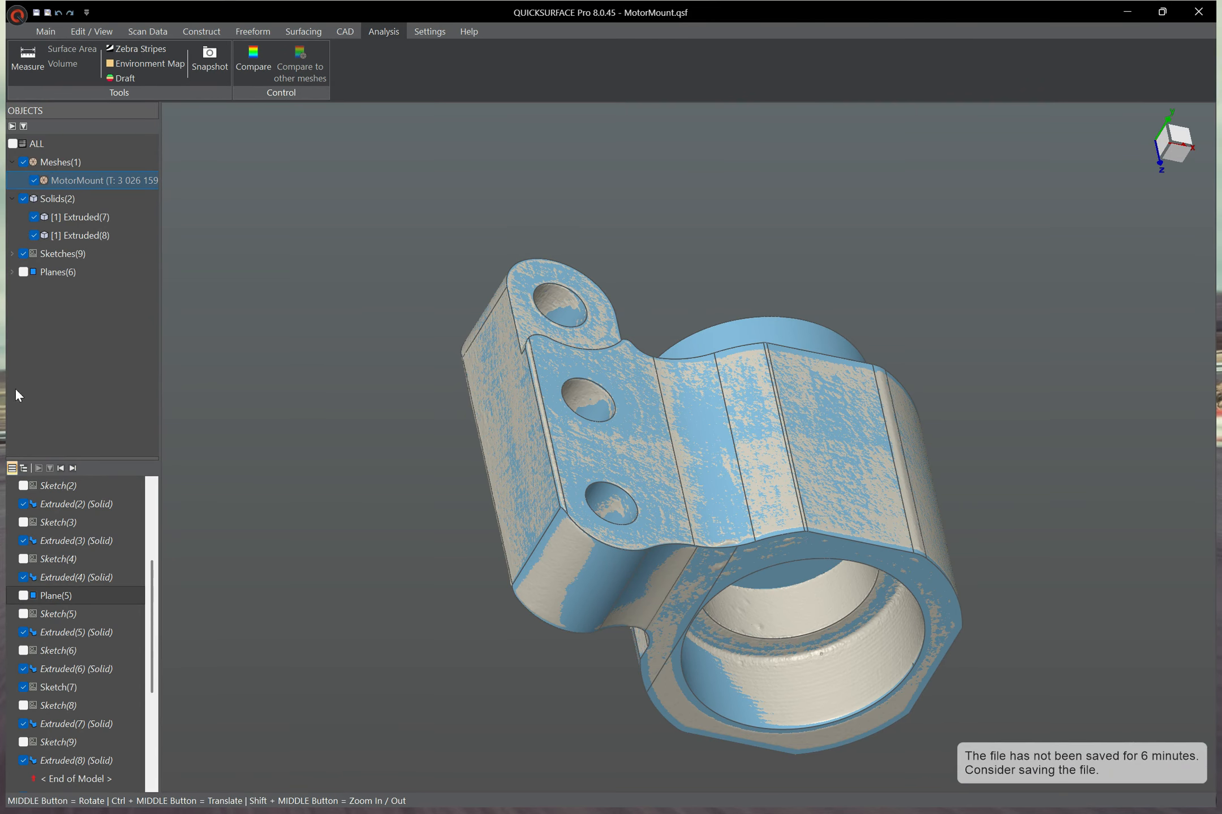
middle_drag(525, 332, 693, 470)
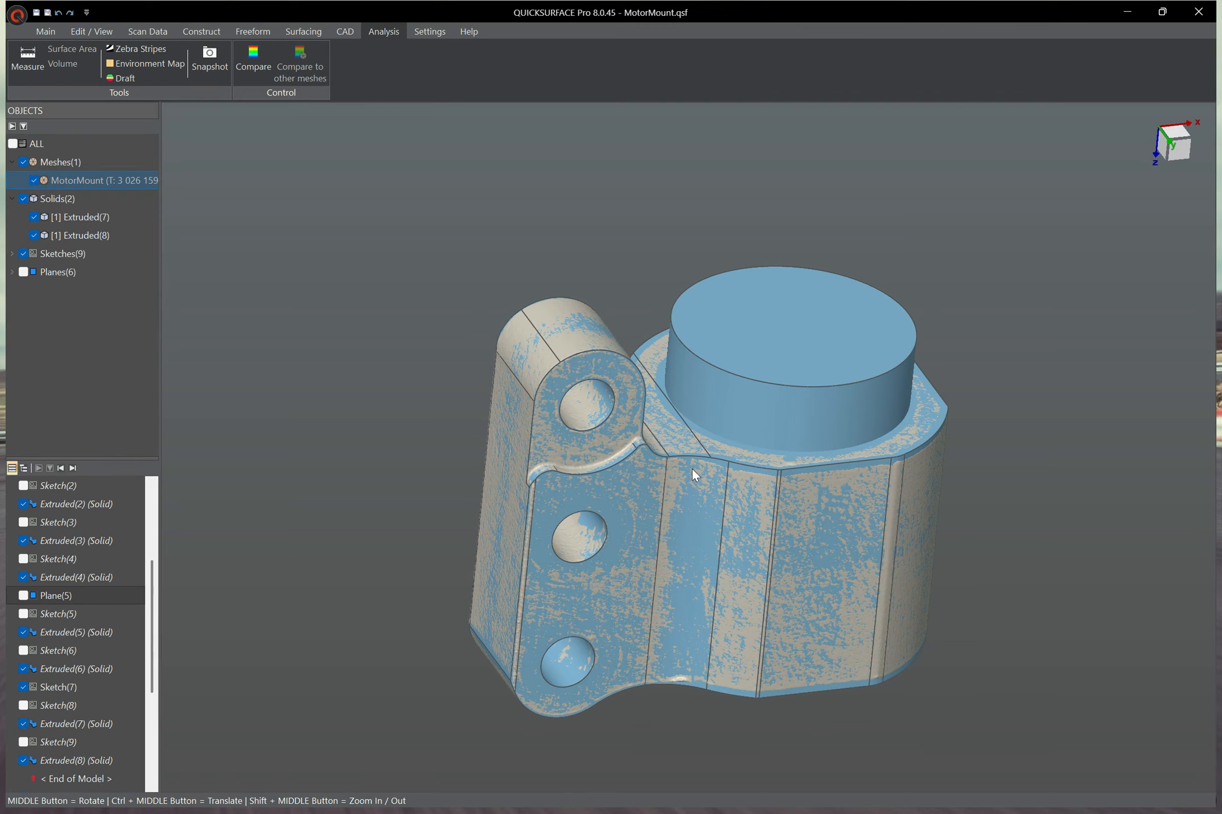
Step: Advance the history through Cut(1), which opens the large bore, and the edge fillets up to Fillet(7)
click(72, 468)
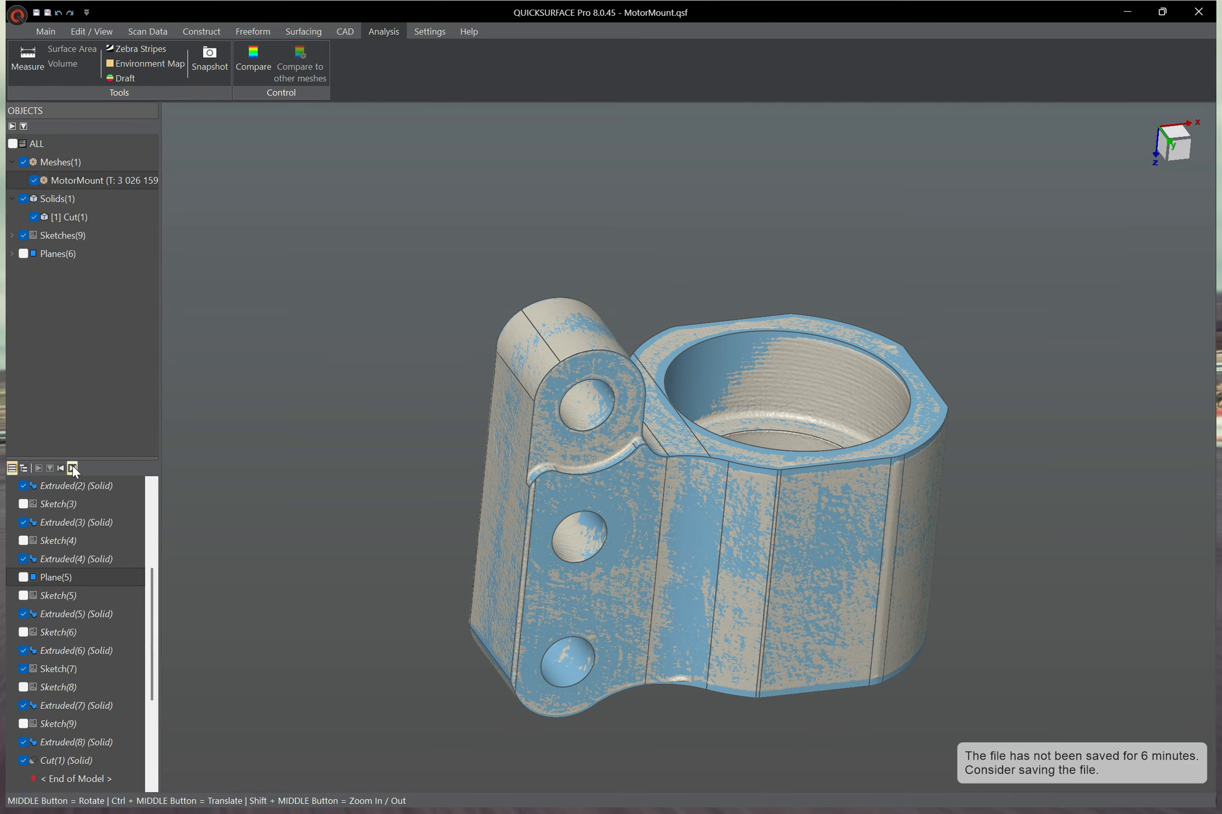
click(72, 468)
click(73, 468)
click(73, 468)
click(72, 469)
click(73, 468)
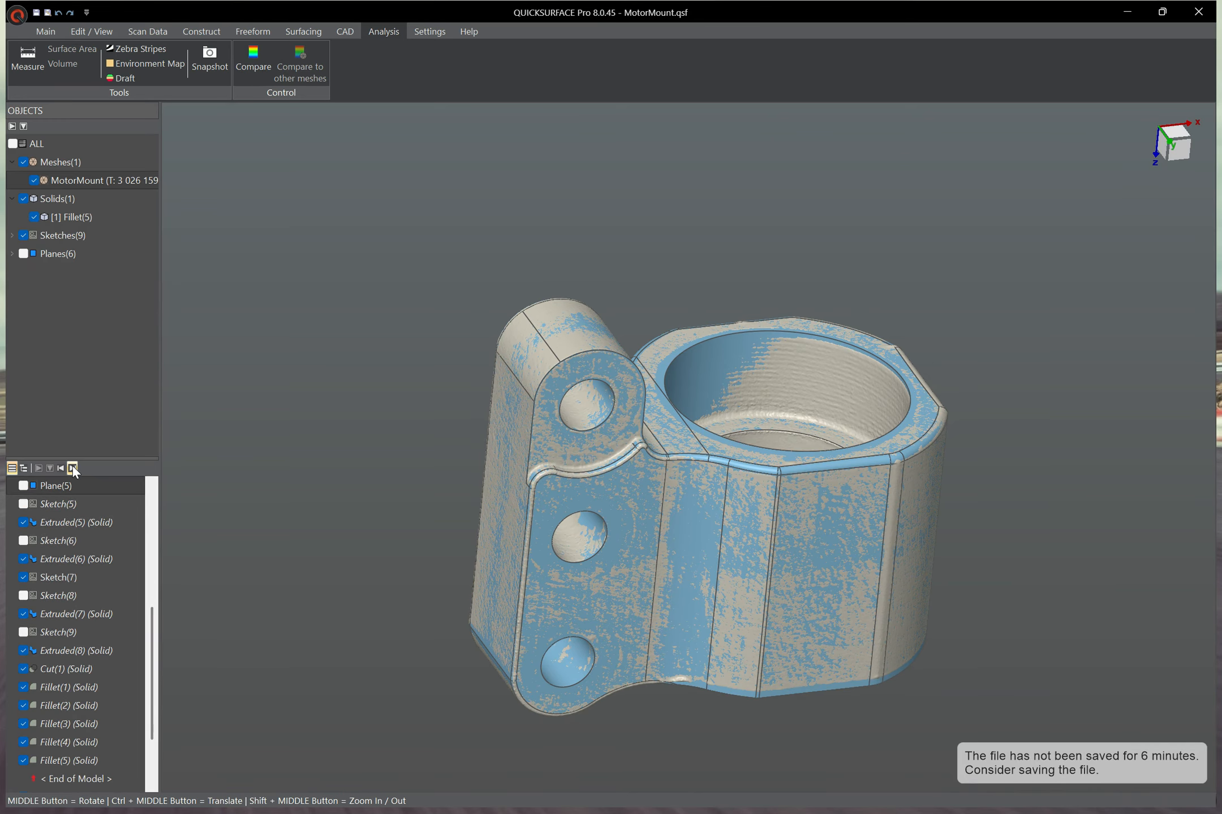
click(72, 468)
click(72, 469)
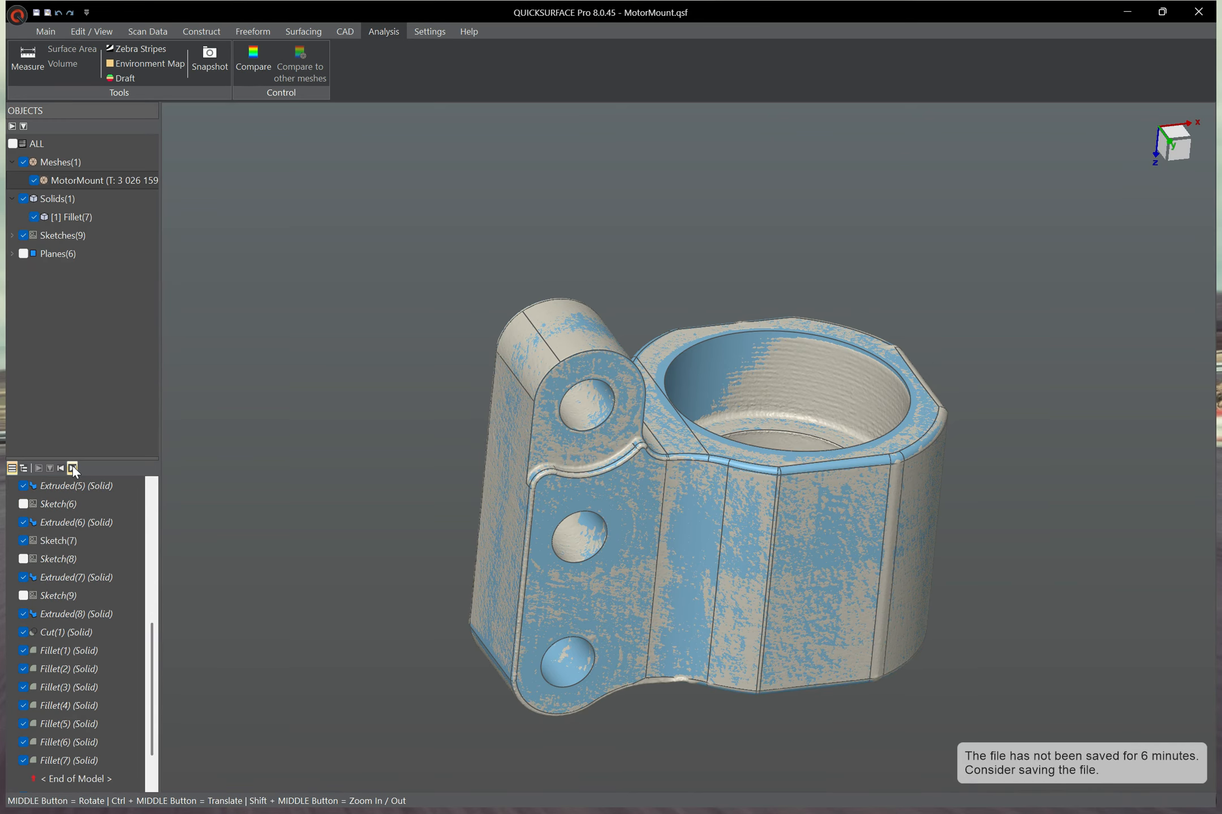
Step: Advance the history through Move face(1) and Fillet(8) to the final feature, Move face(2)
click(72, 468)
click(73, 468)
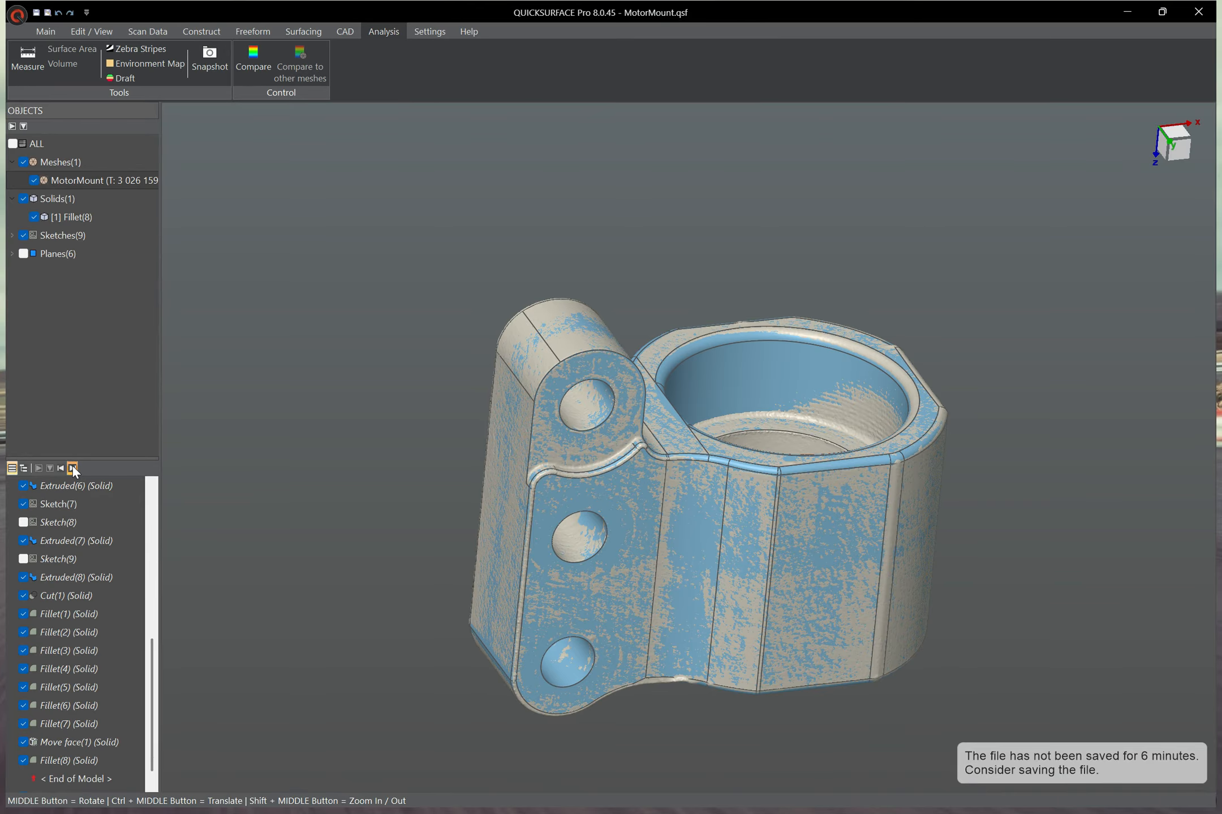
click(73, 468)
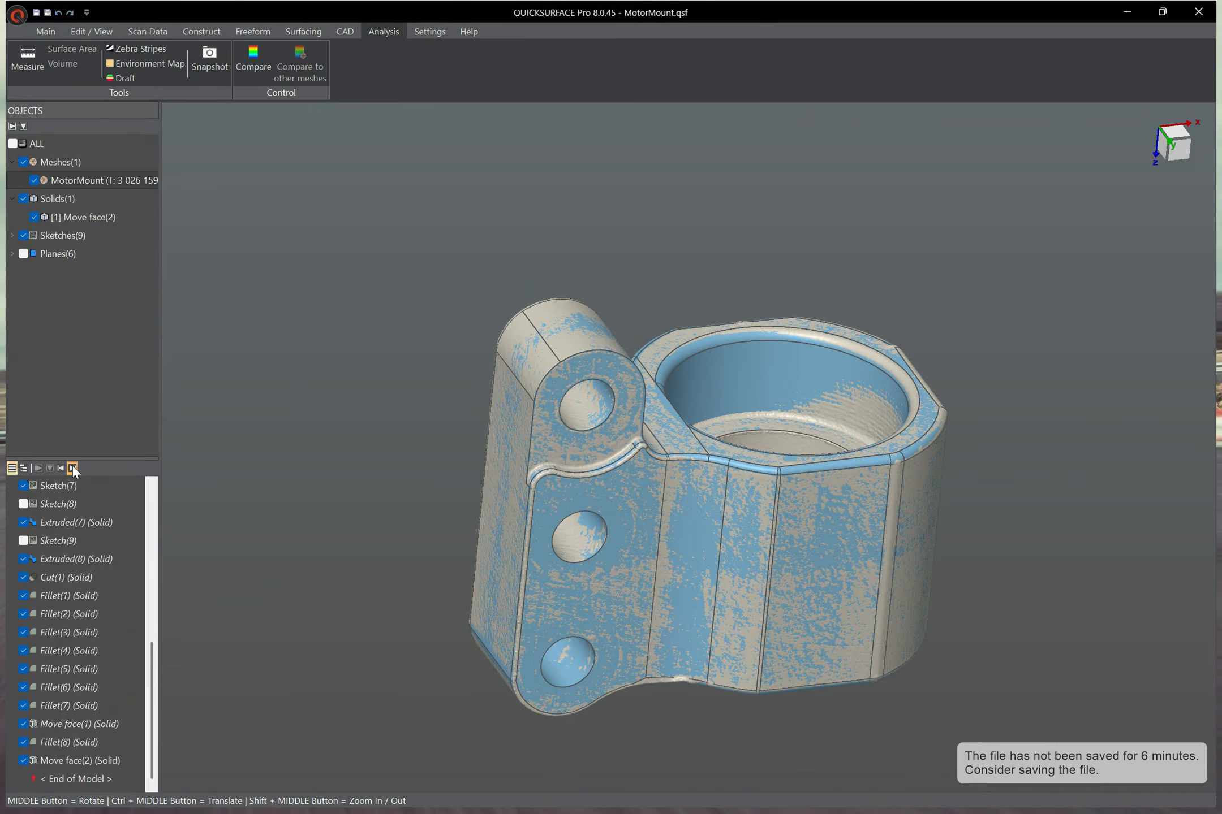
Step: Hide the MotorMount mesh, view the finished solid from several angles, and show the mesh again
middle_drag(701, 480, 452, 407)
click(48, 180)
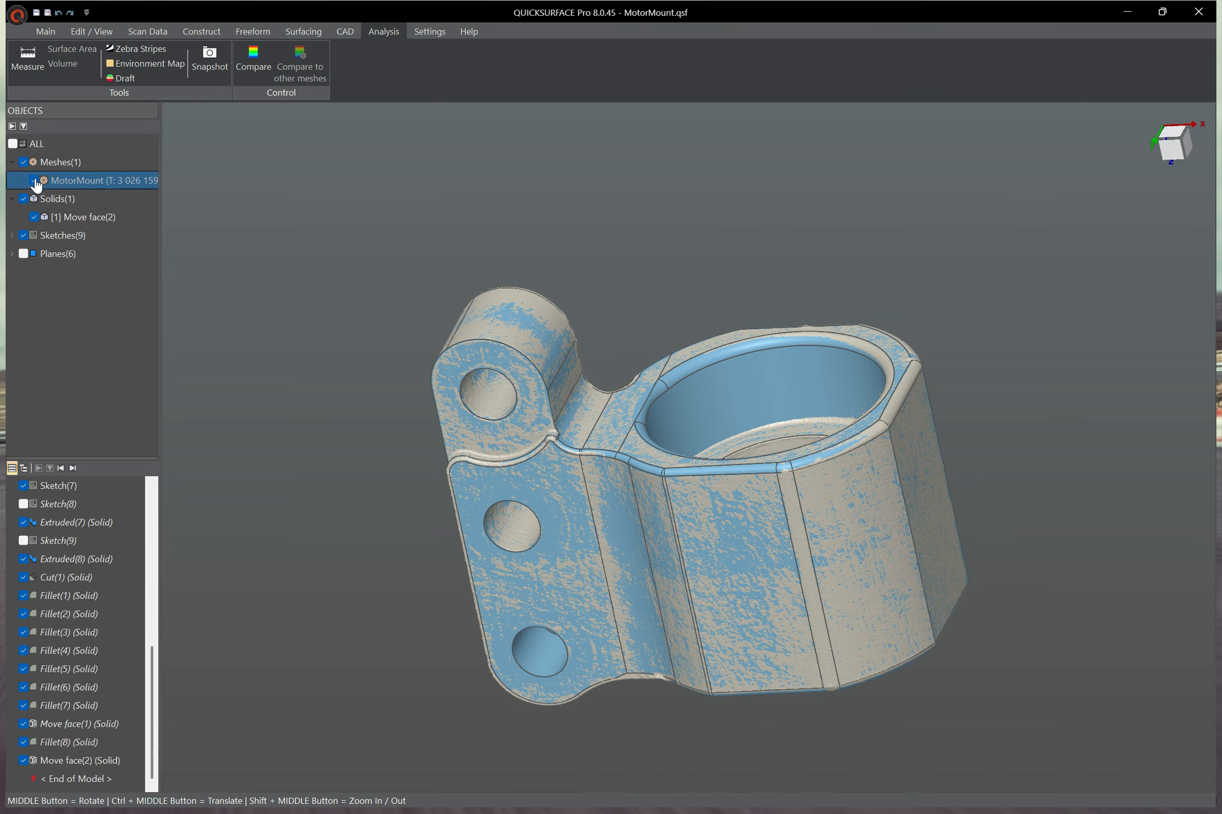
click(35, 182)
middle_drag(854, 358, 720, 660)
click(34, 180)
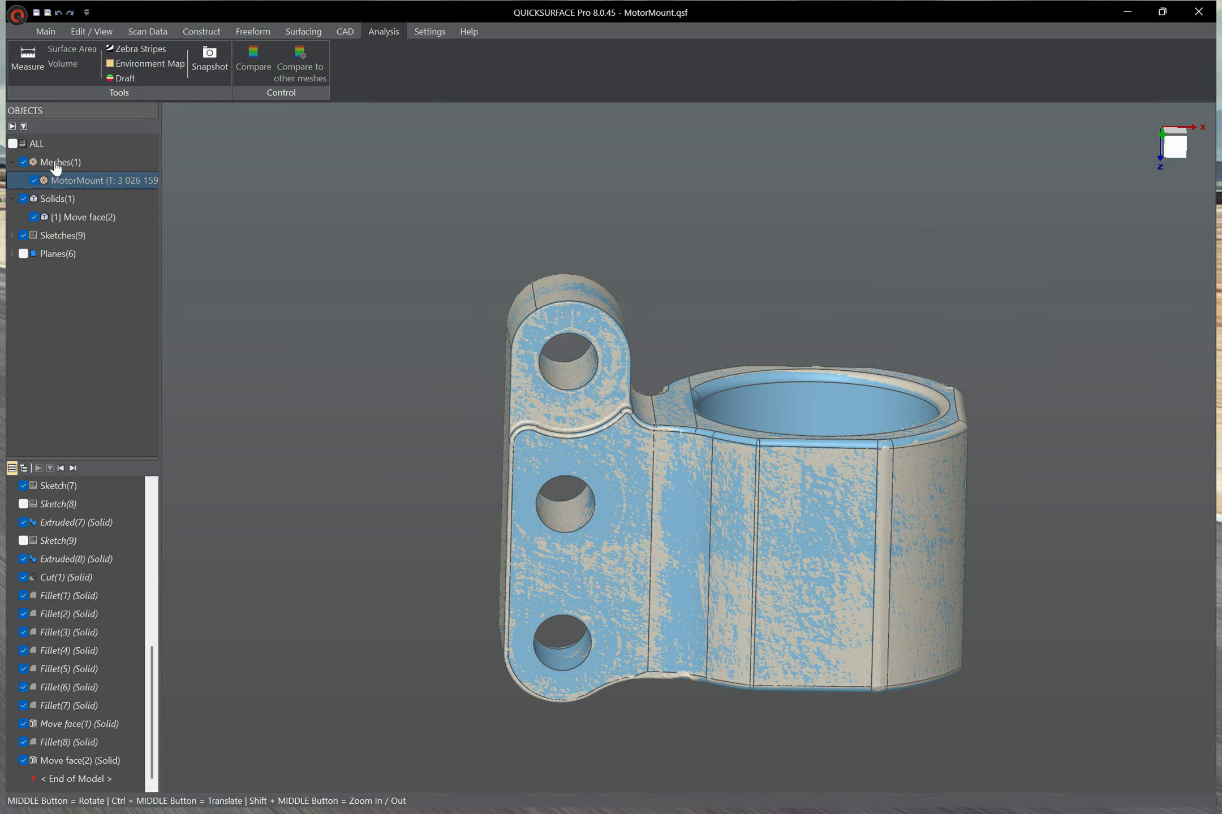
Step: Compare the MotorMount mesh with the solid using the To Surface method at ±0.2 mm tolerance, and examine the deviation map from all sides
click(253, 59)
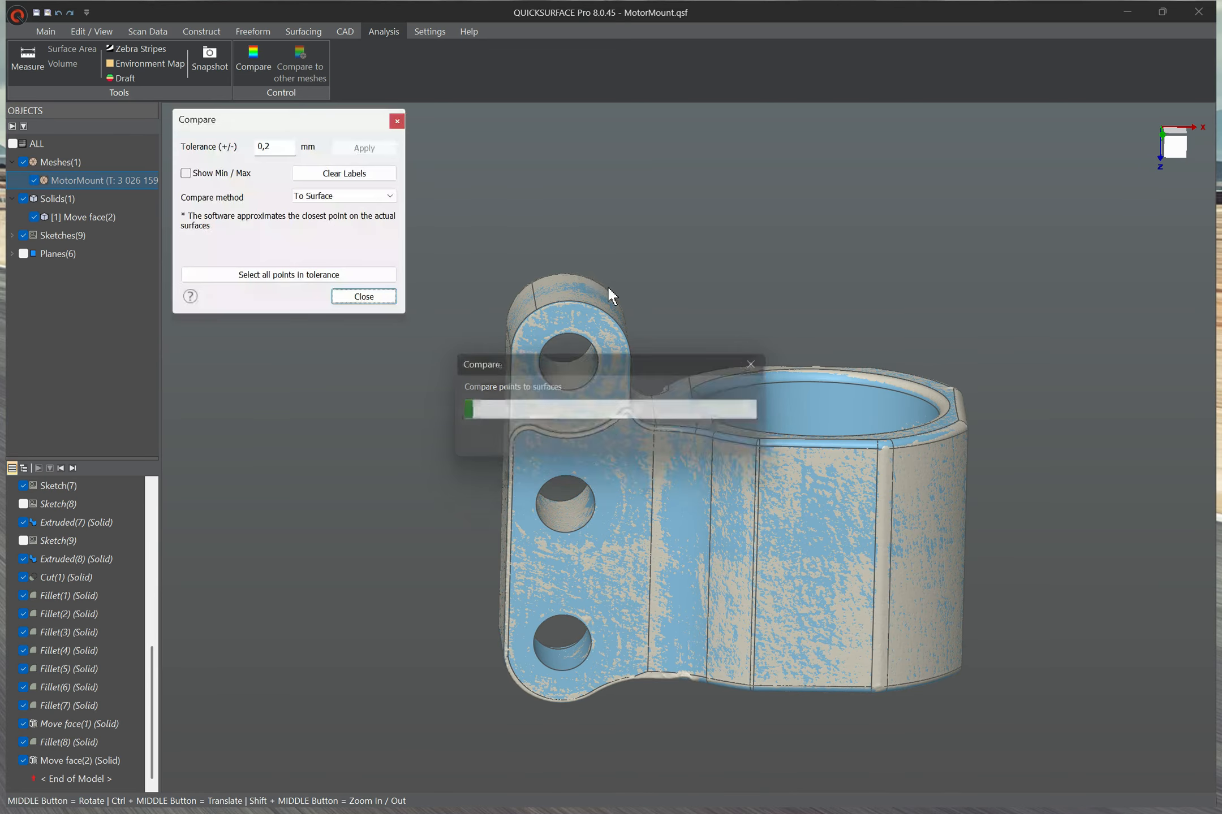
middle_drag(692, 298, 755, 517)
middle_drag(580, 378, 708, 106)
middle_drag(927, 558, 646, 166)
middle_drag(726, 594, 1028, 534)
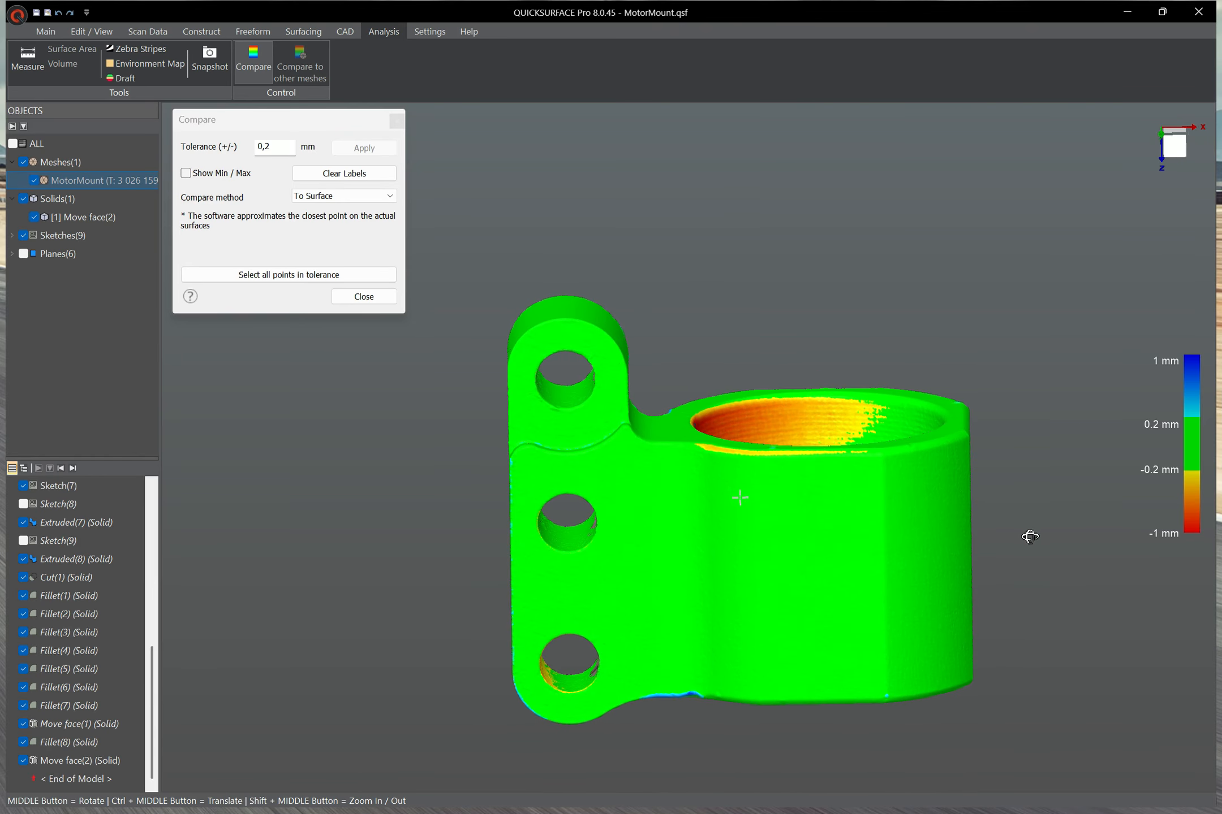
click(364, 296)
Step: Toggle the Move face(2) solid off and back on to view the scan alone, and hide the MotorMount mesh to leave only the solid
scroll(394, 242, down, 3)
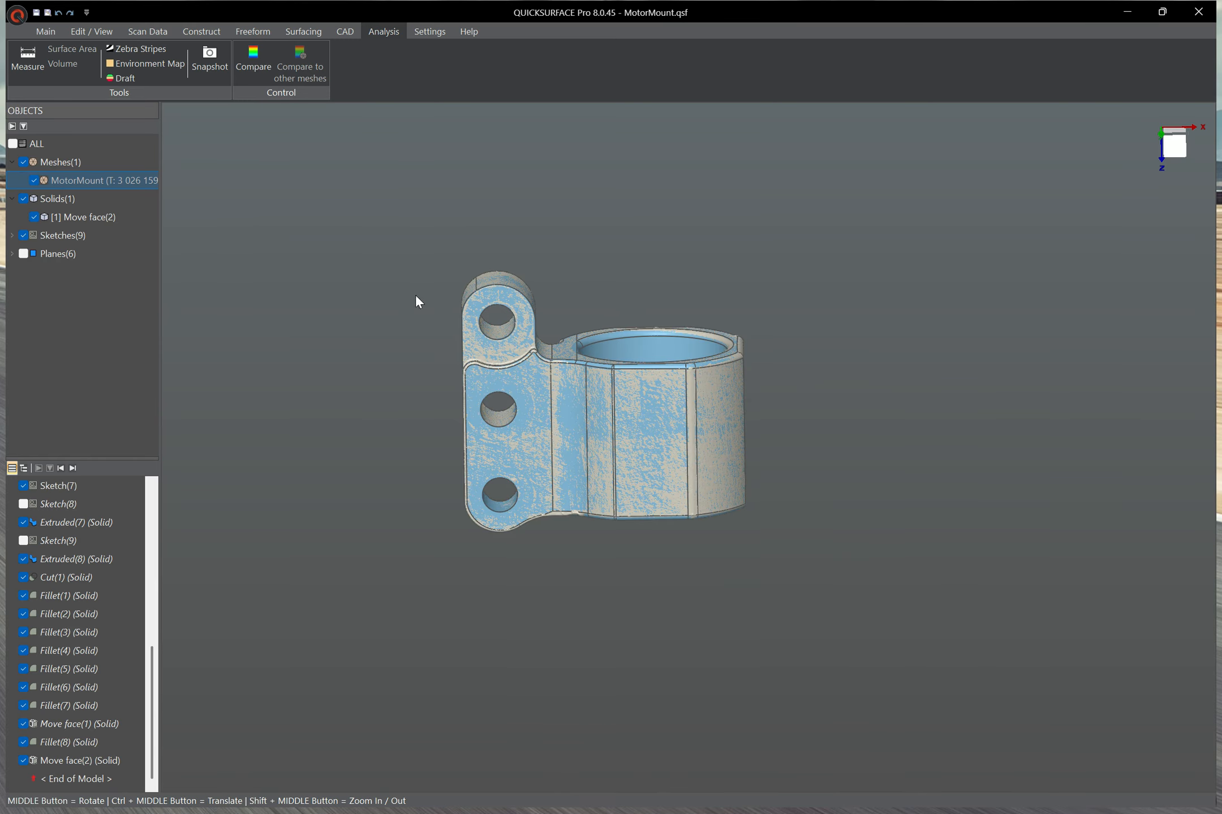
scroll(497, 326, up, 2)
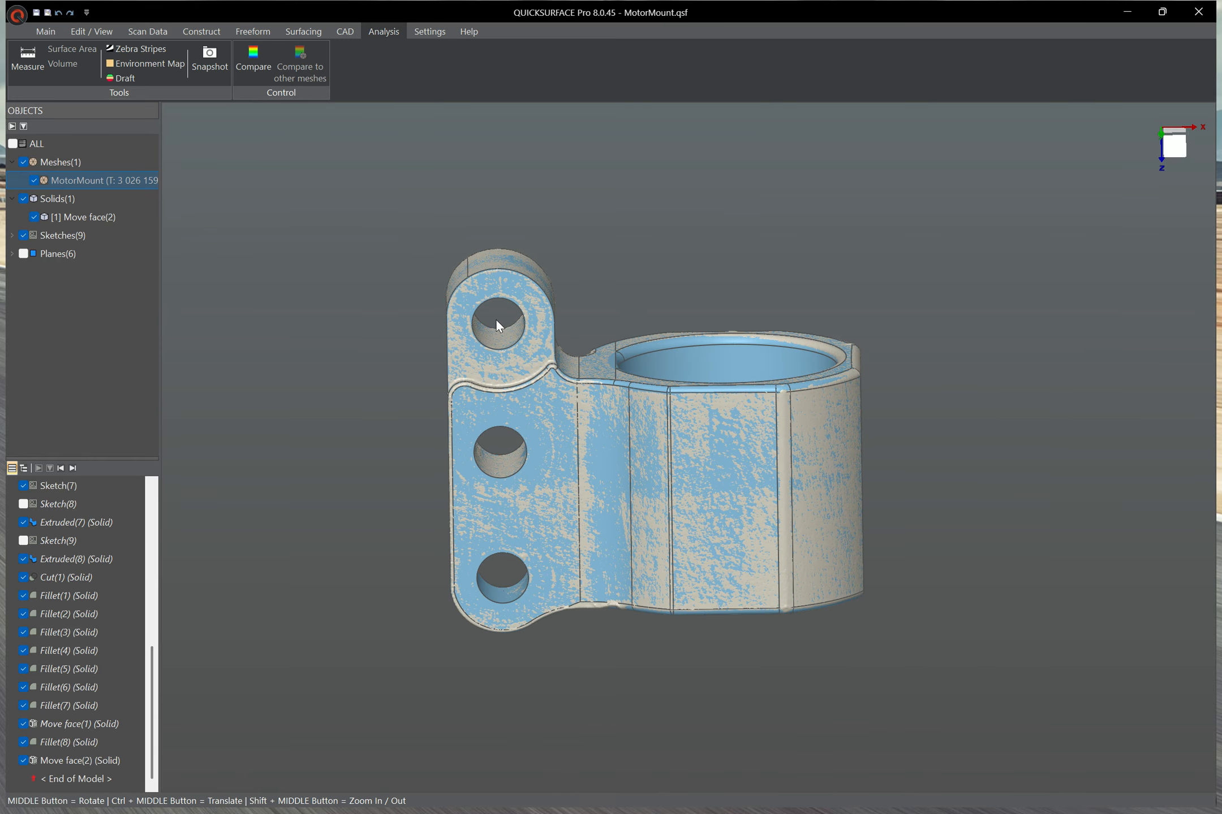
click(34, 217)
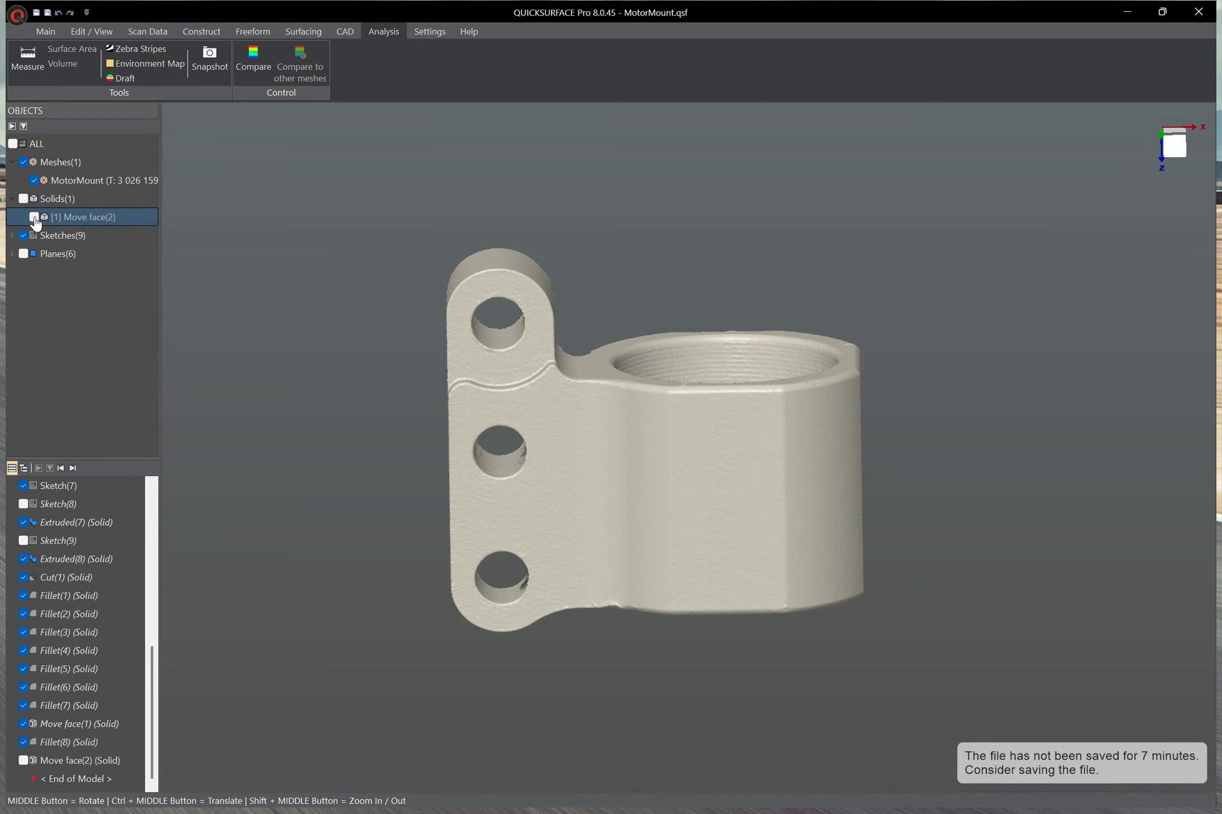
click(34, 218)
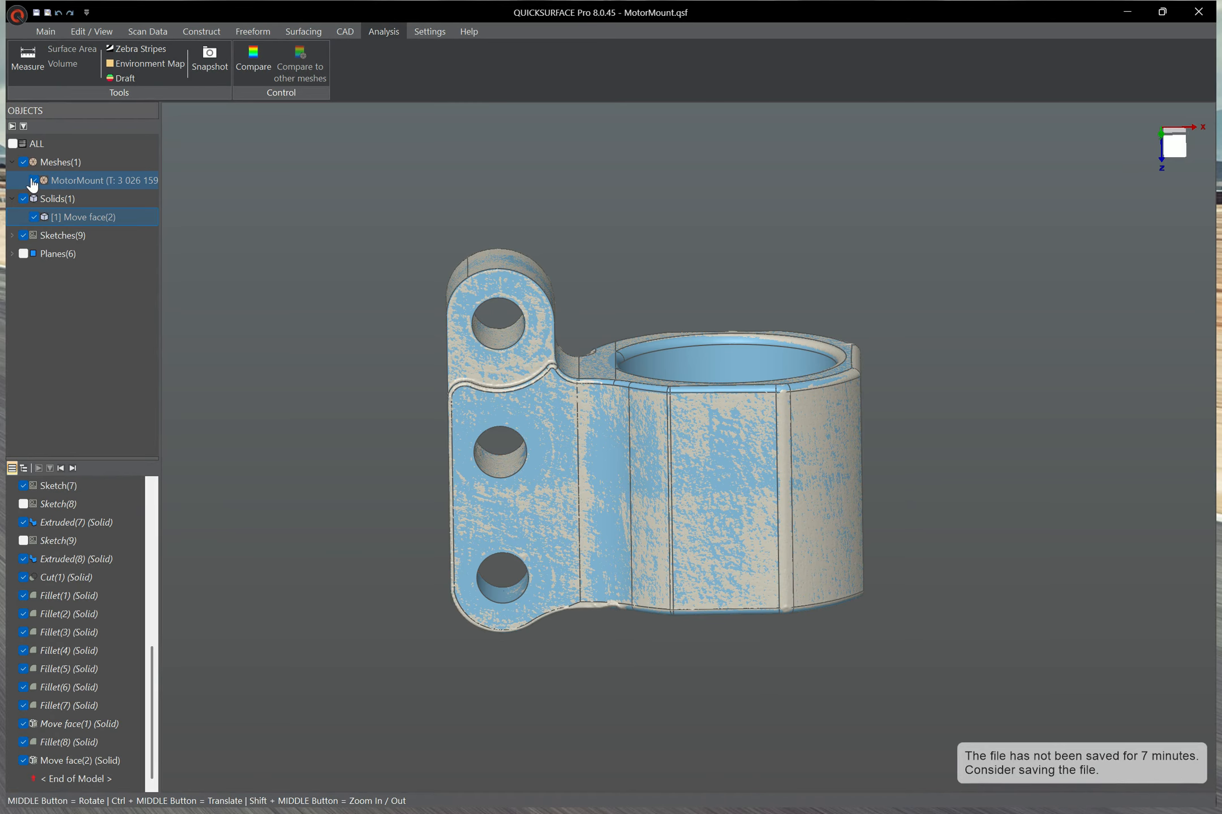
click(33, 181)
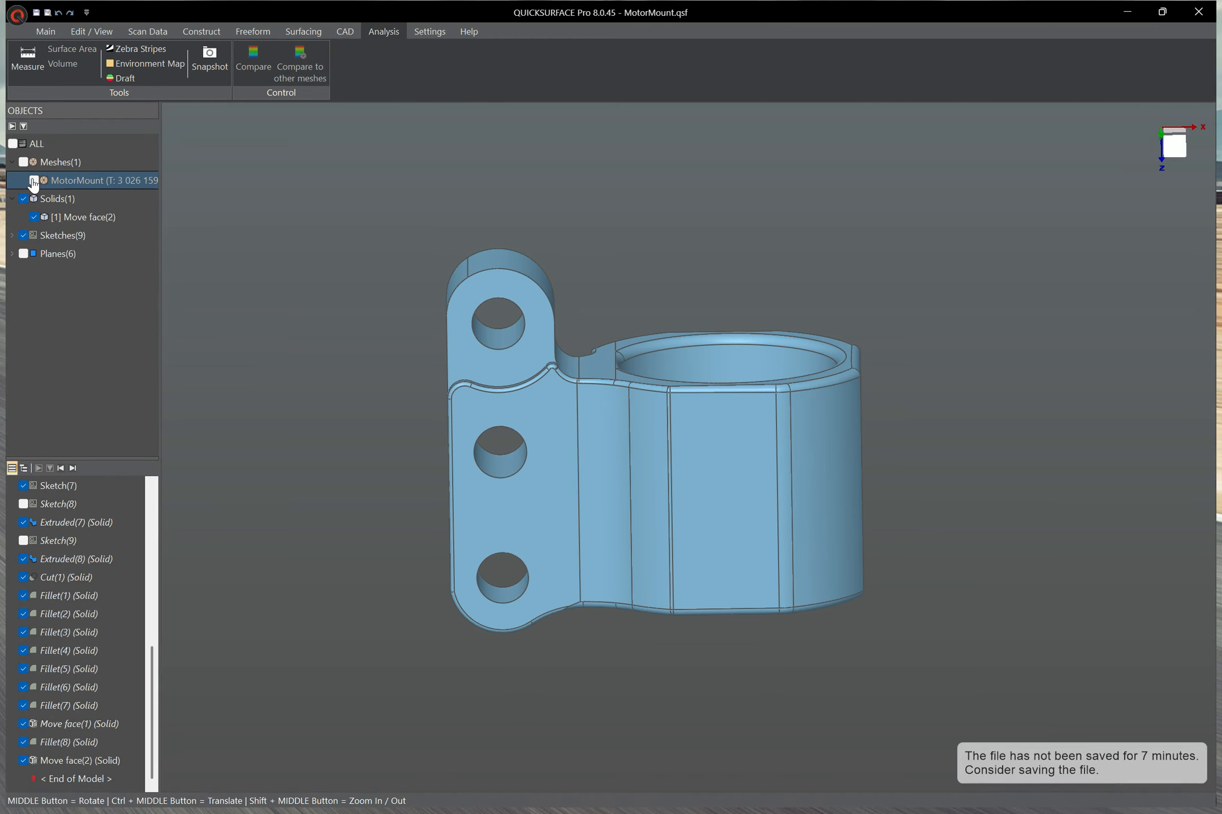